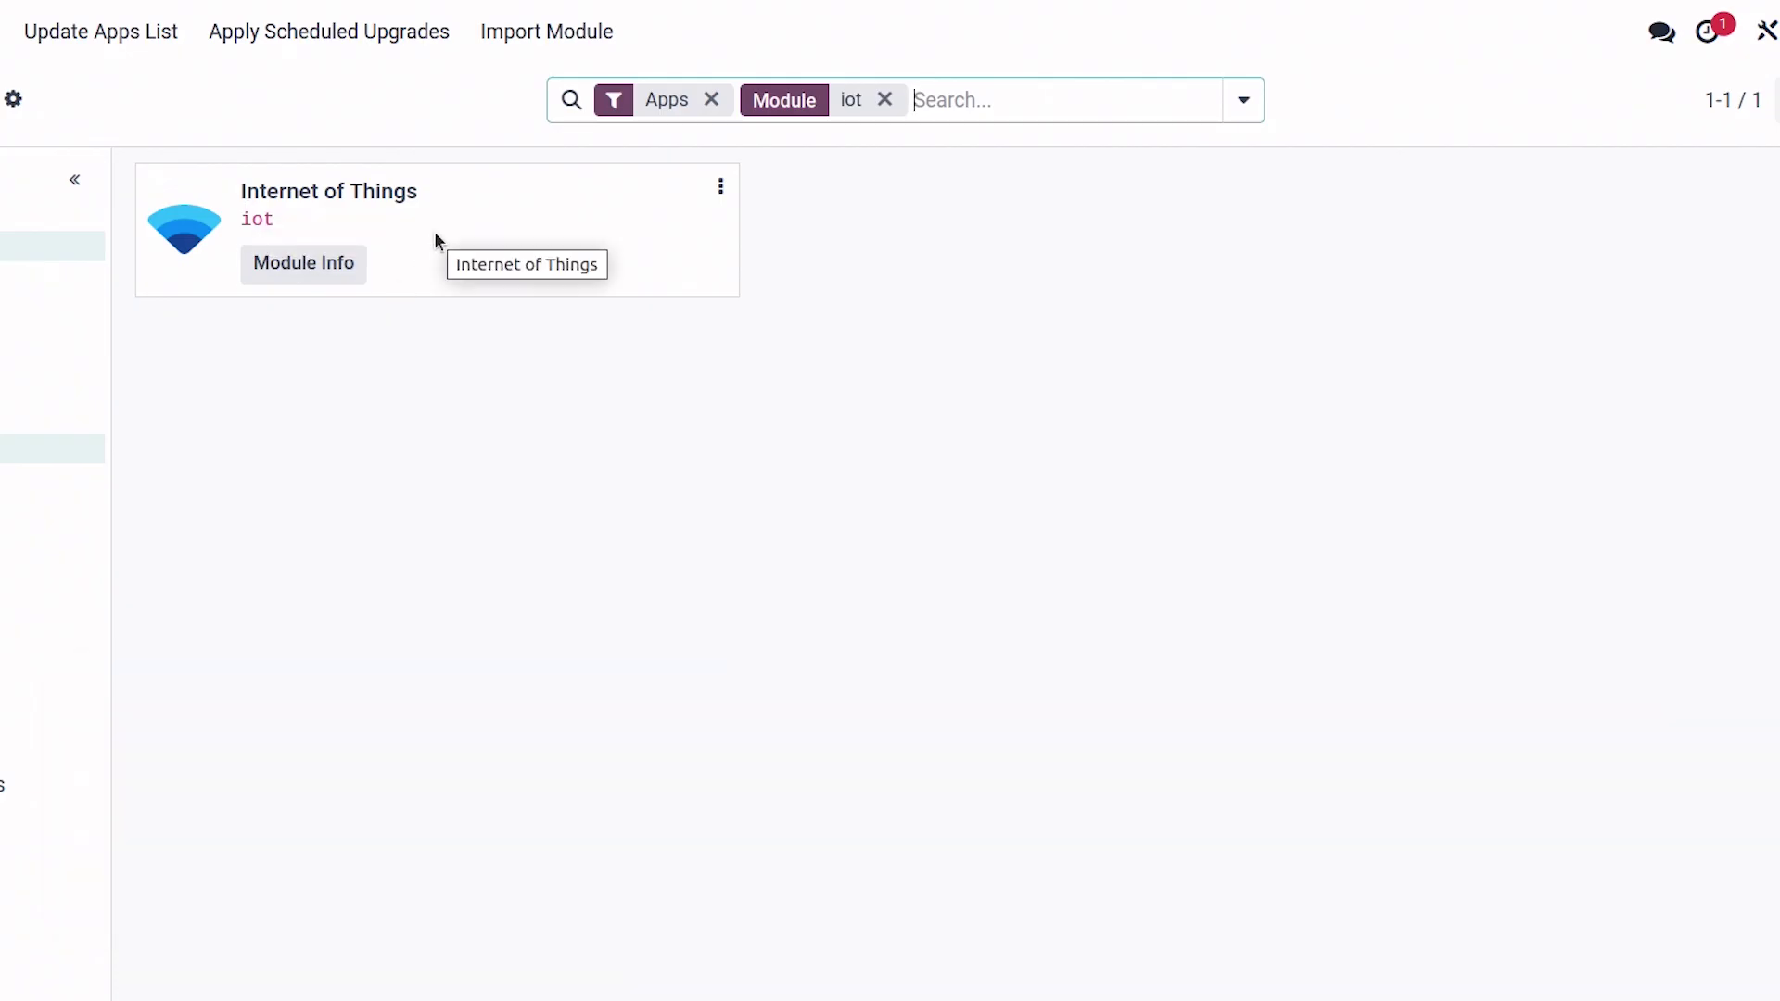
Clear the existing search filters and search the apps list for the "black" module.
{"action": "left_click", "coordinate": [886, 100]}
{"action": "left_click", "coordinate": [711, 102]}
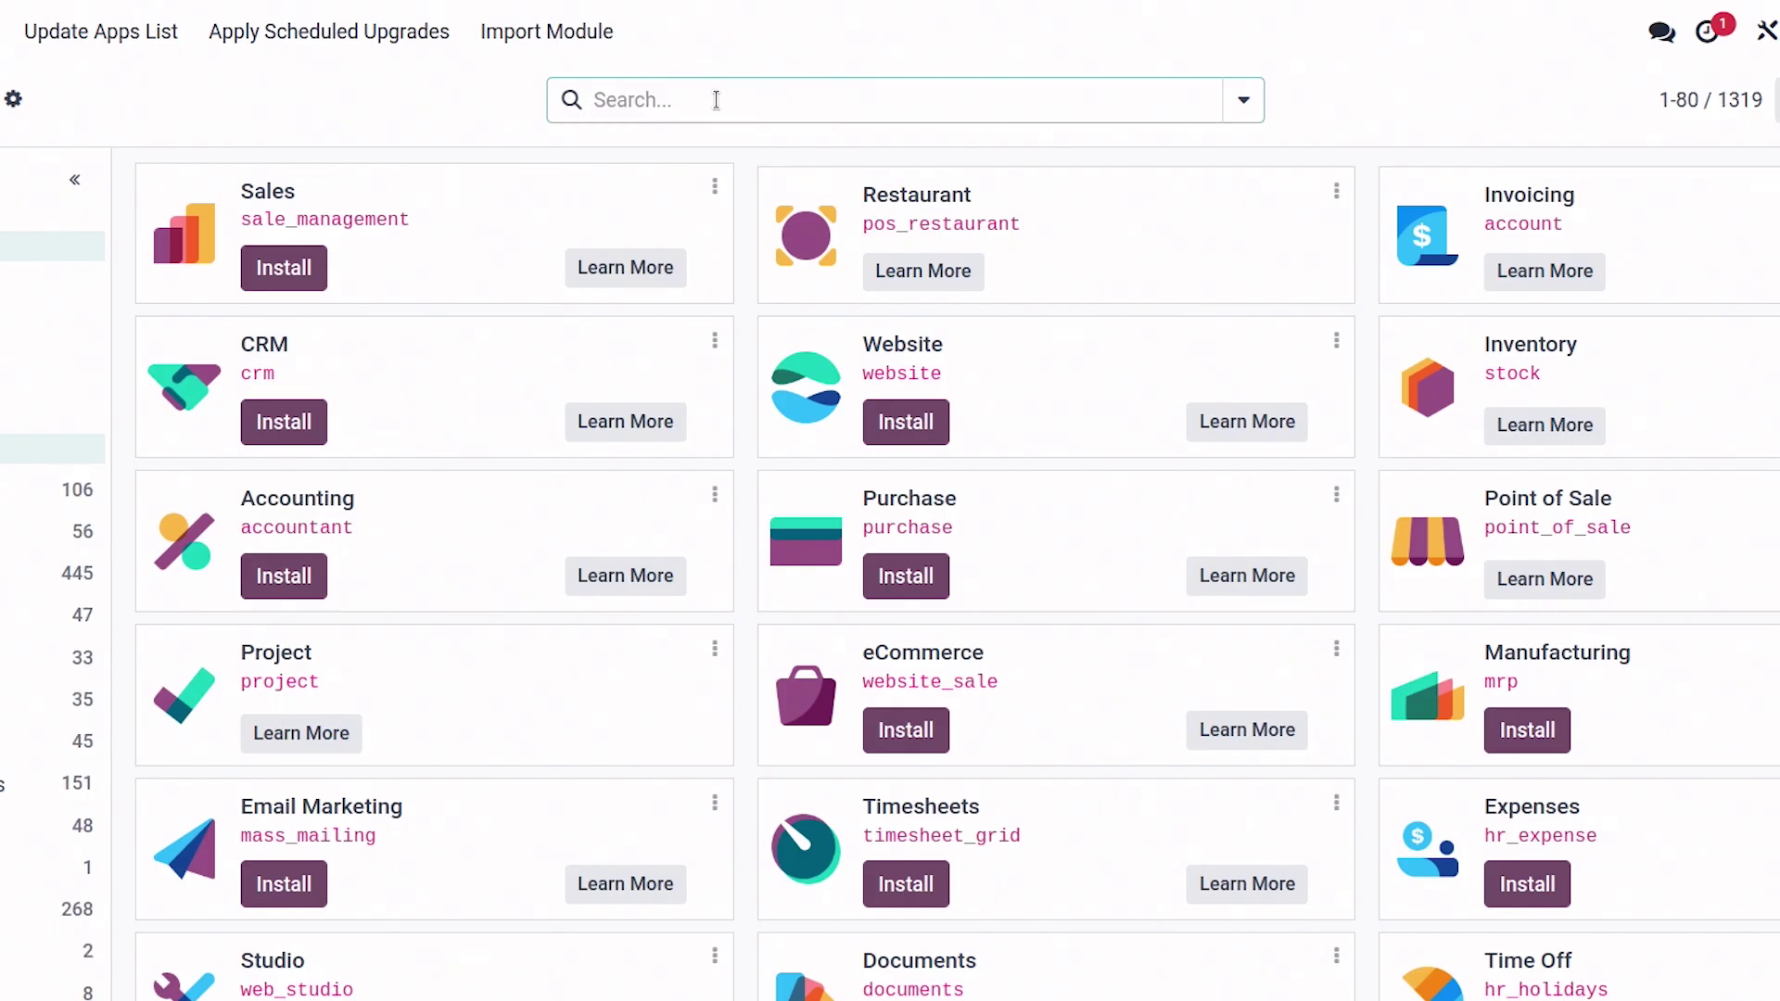
{"action": "type", "text": "black"}
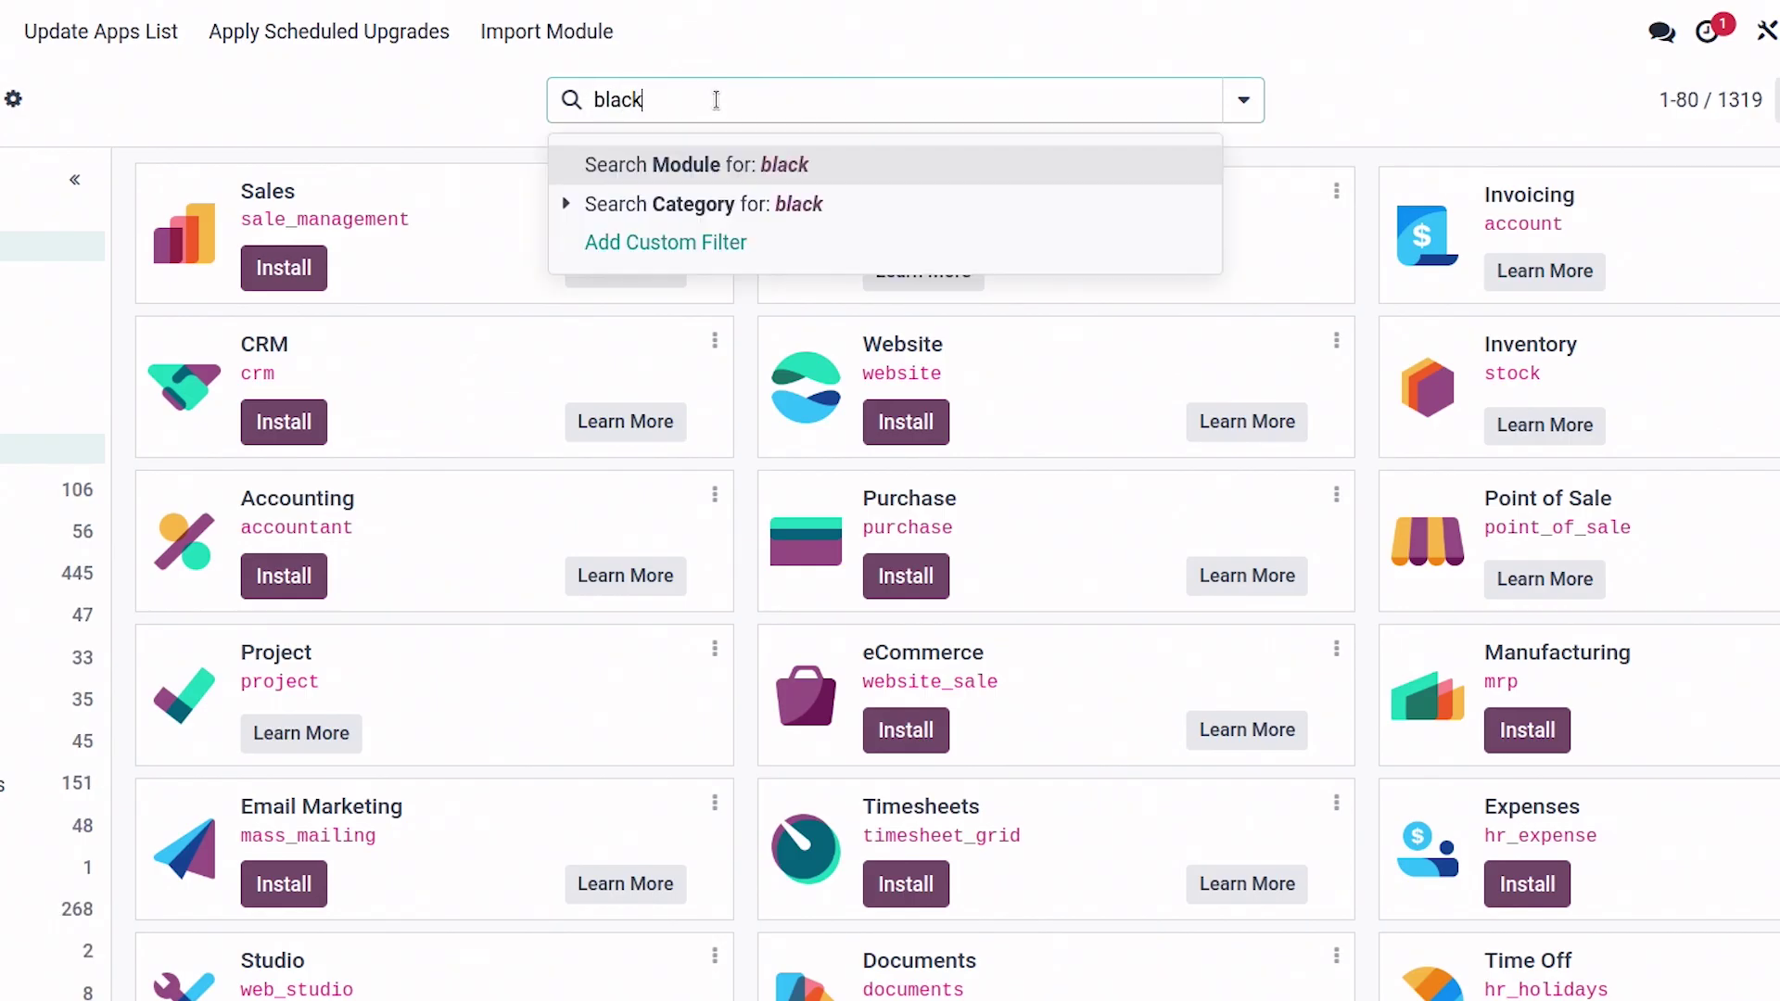
{"action": "key", "text": "Return"}
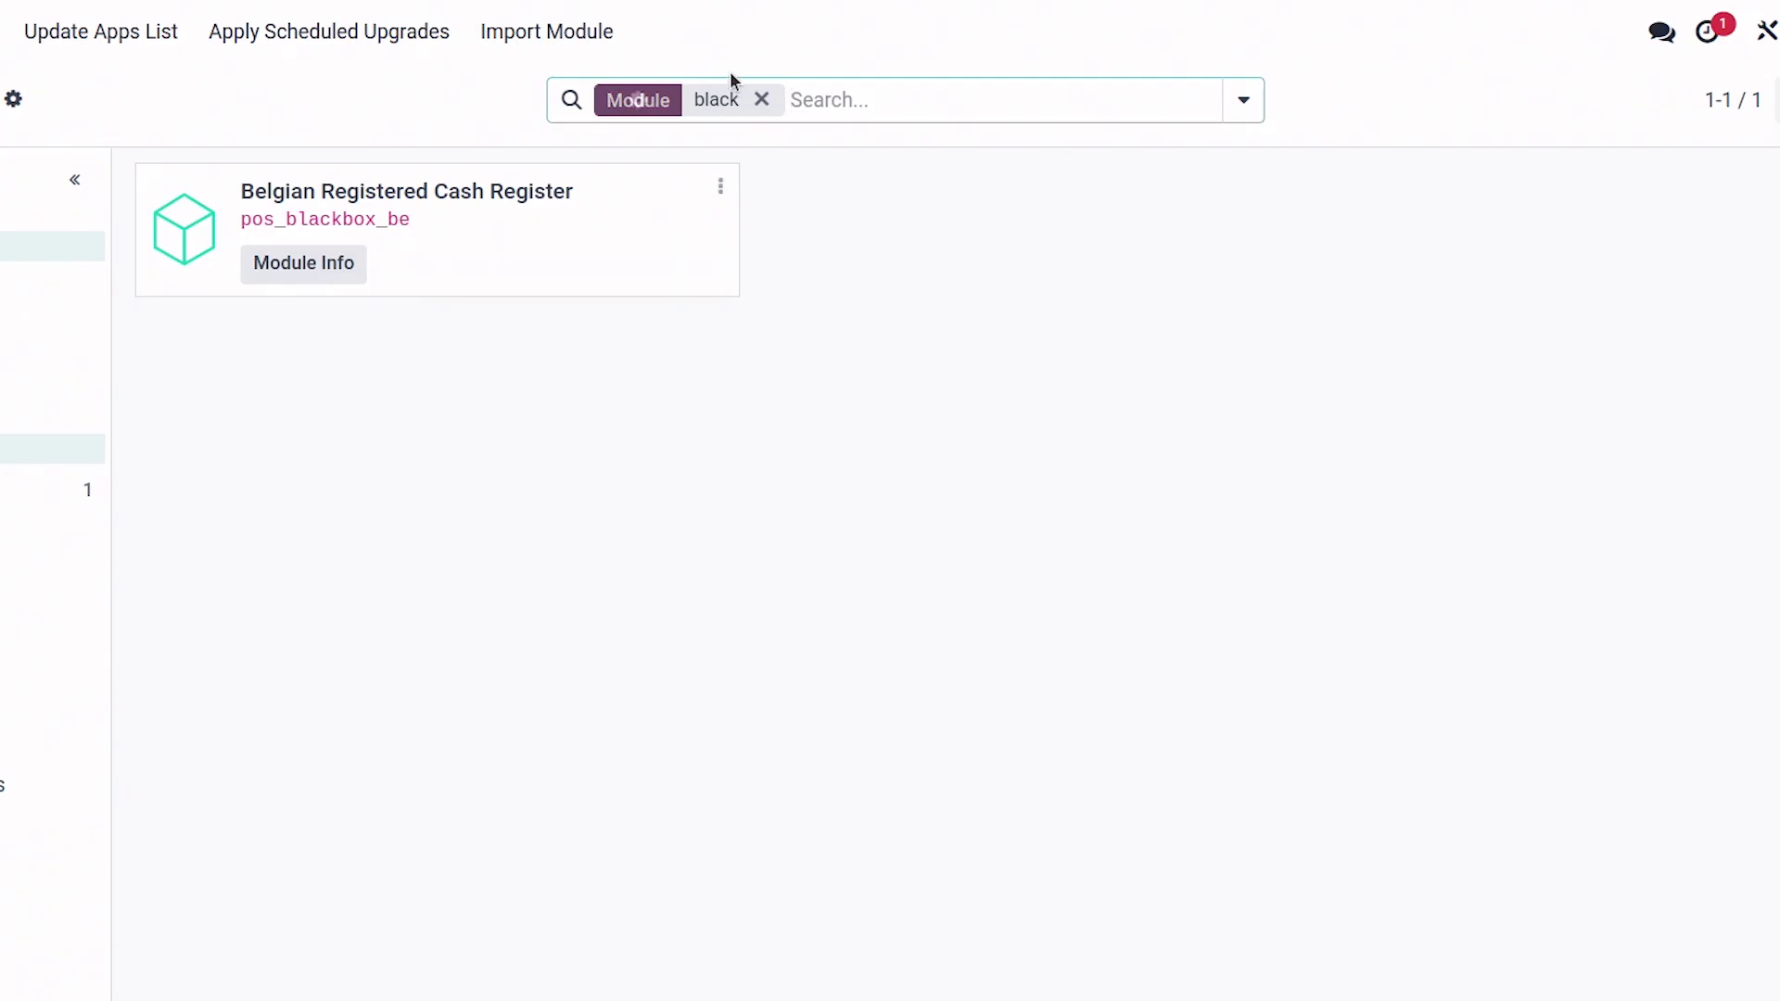
{"action": "left_click", "coordinate": [764, 99]}
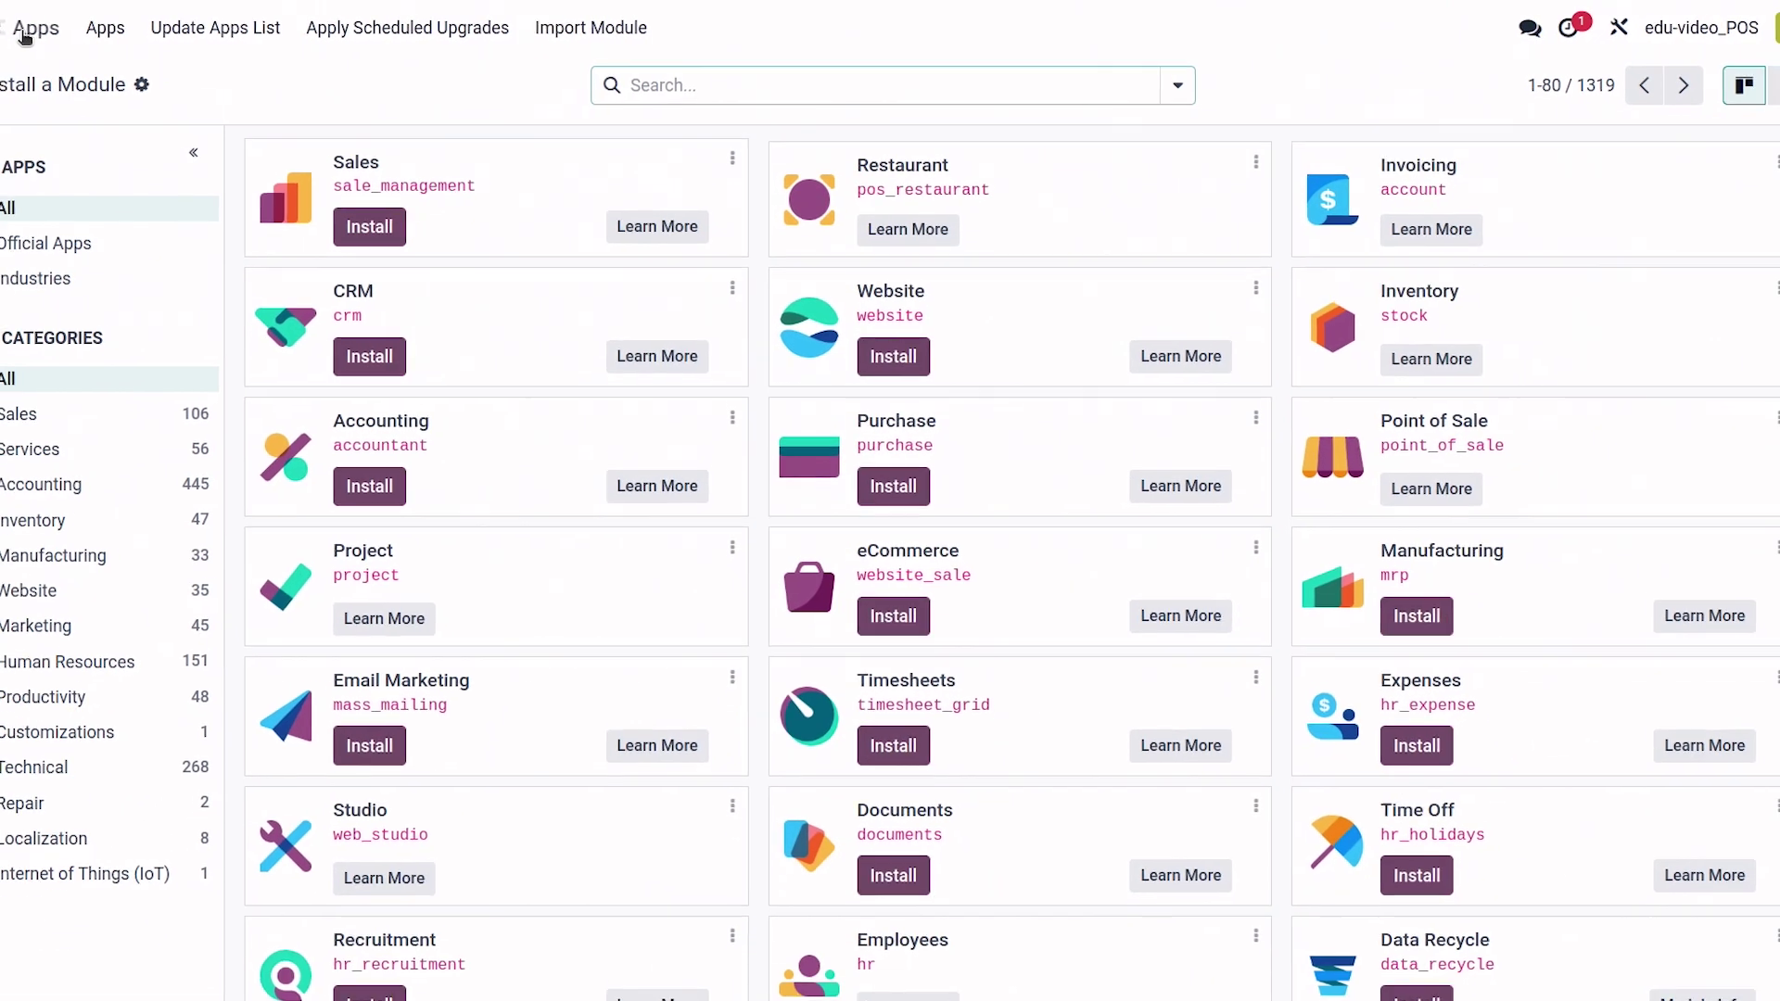
Open the Point of Sale settings for Restaurant and view the details of the cash rounding method named Rounding.
{"action": "left_click", "coordinate": [58, 34]}
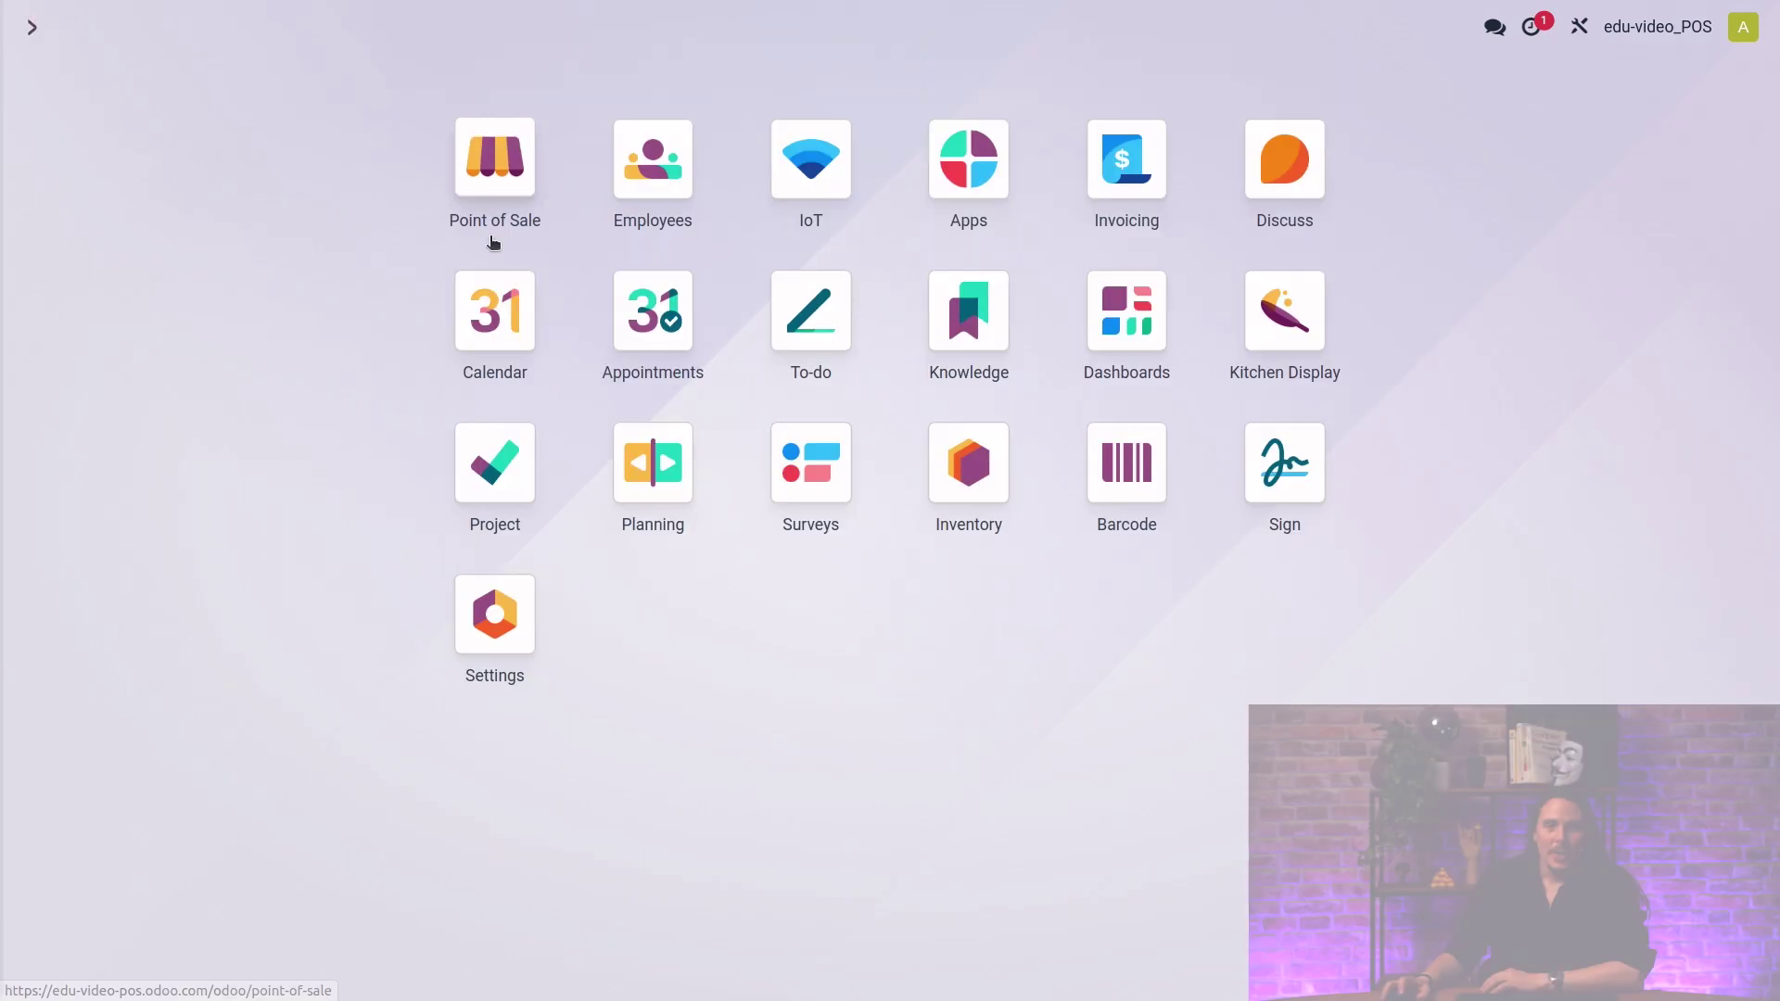
{"action": "left_click", "coordinate": [486, 175]}
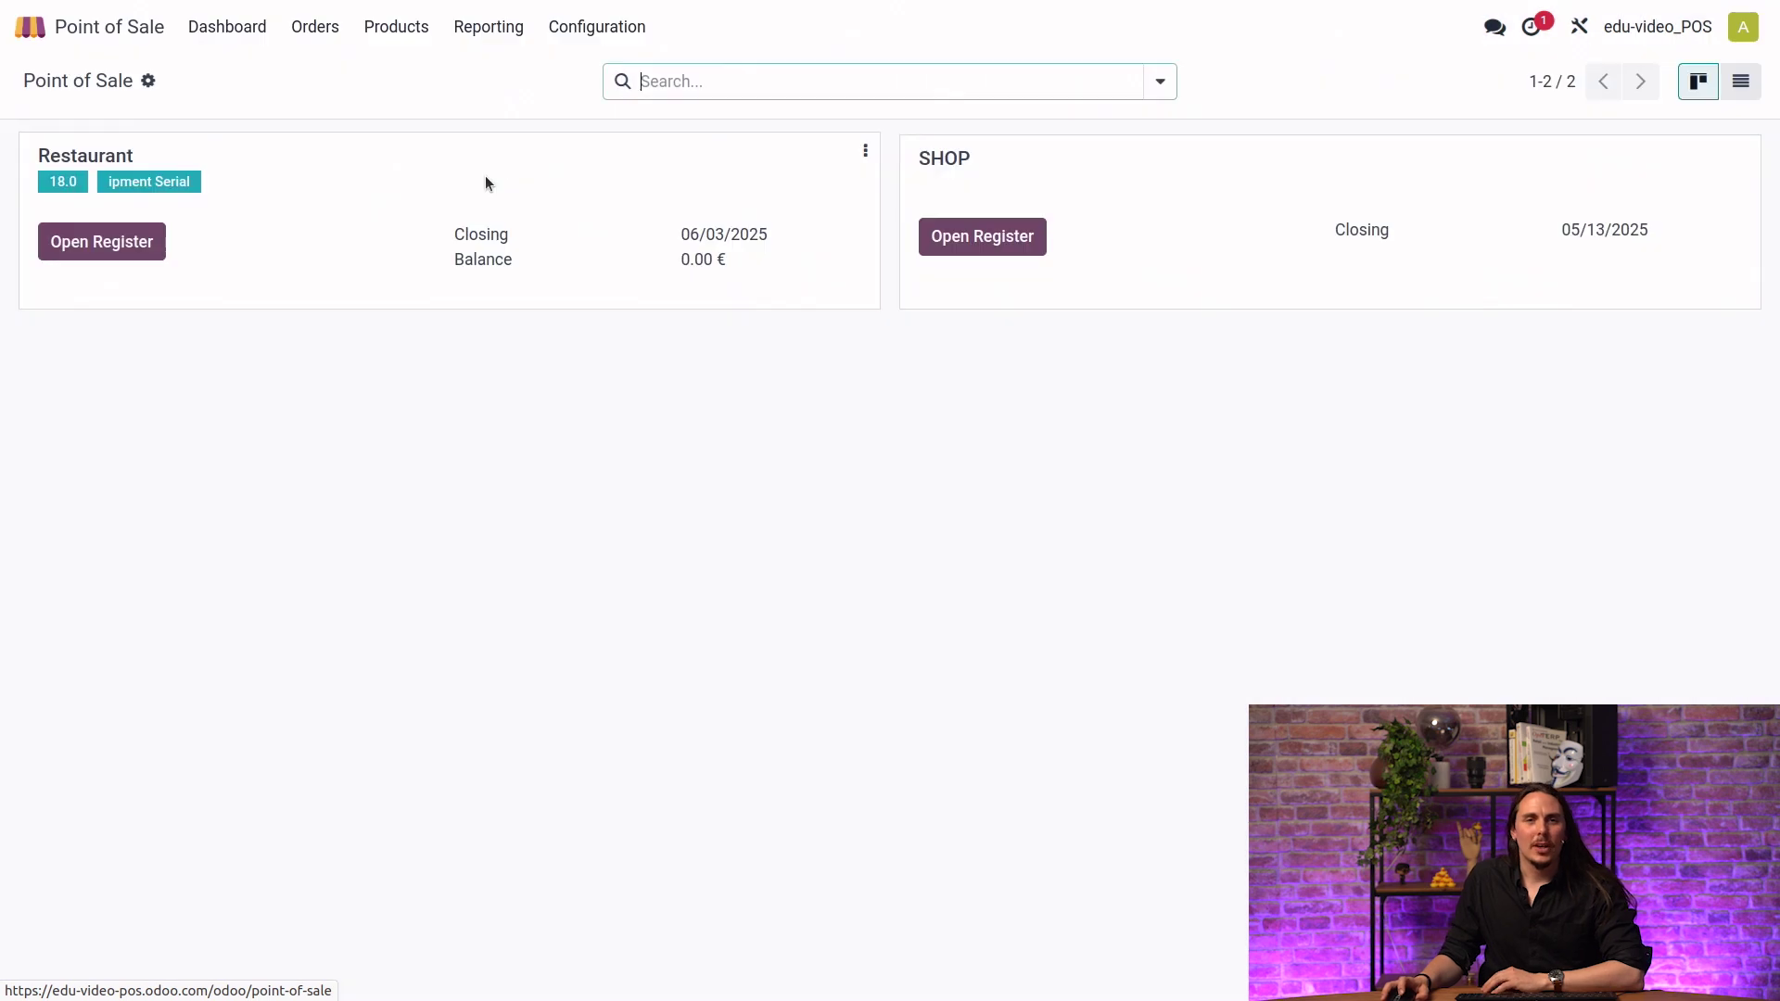
{"action": "left_click", "coordinate": [592, 32]}
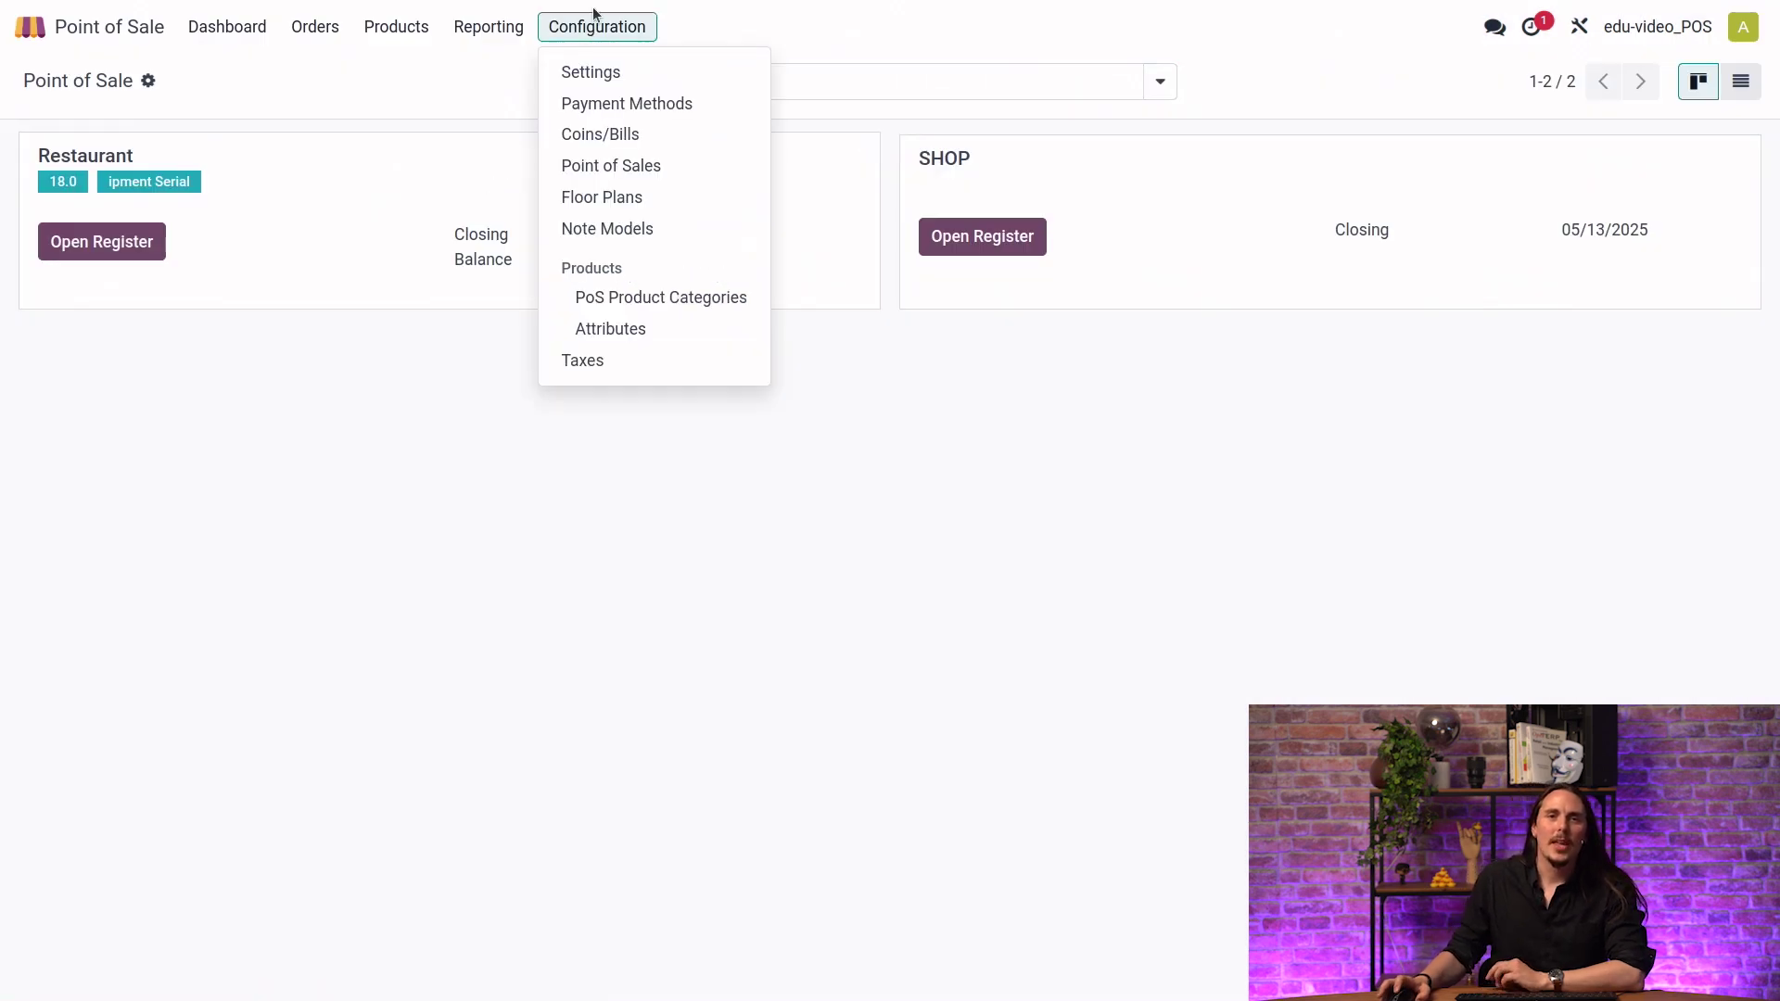
{"action": "left_click", "coordinate": [623, 74]}
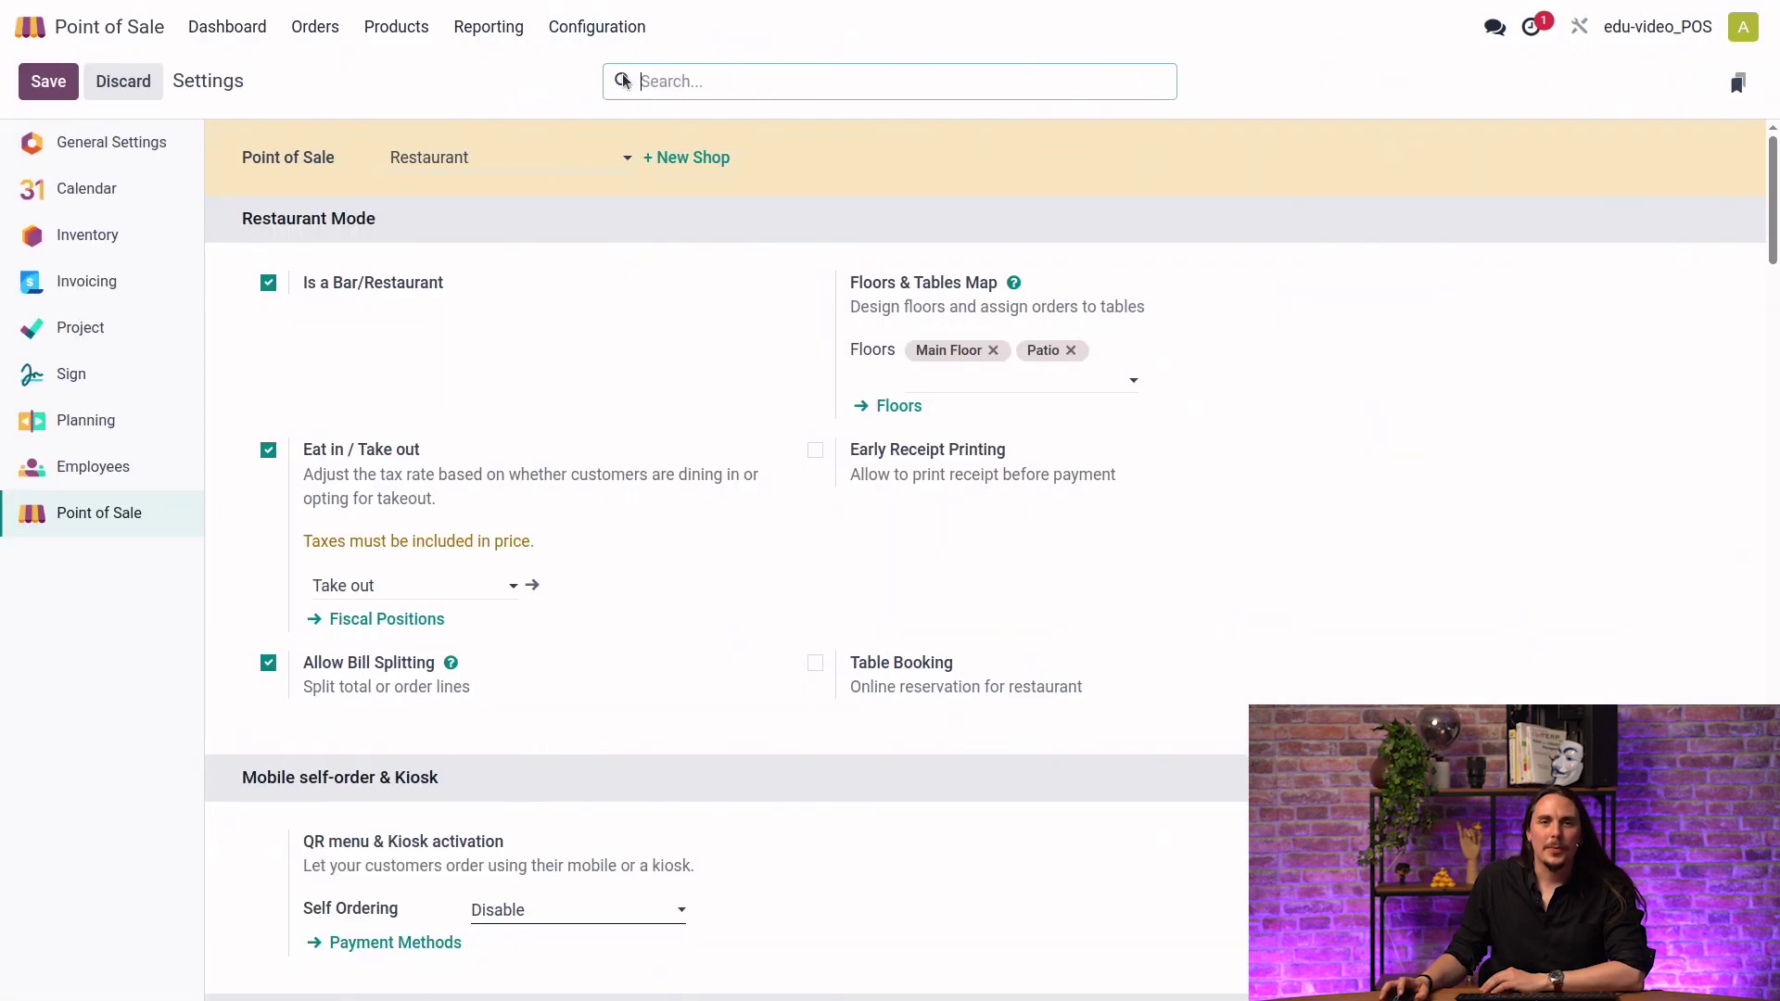
{"action": "scroll", "coordinate": [440, 350], "scroll_direction": "down", "scroll_amount": 4}
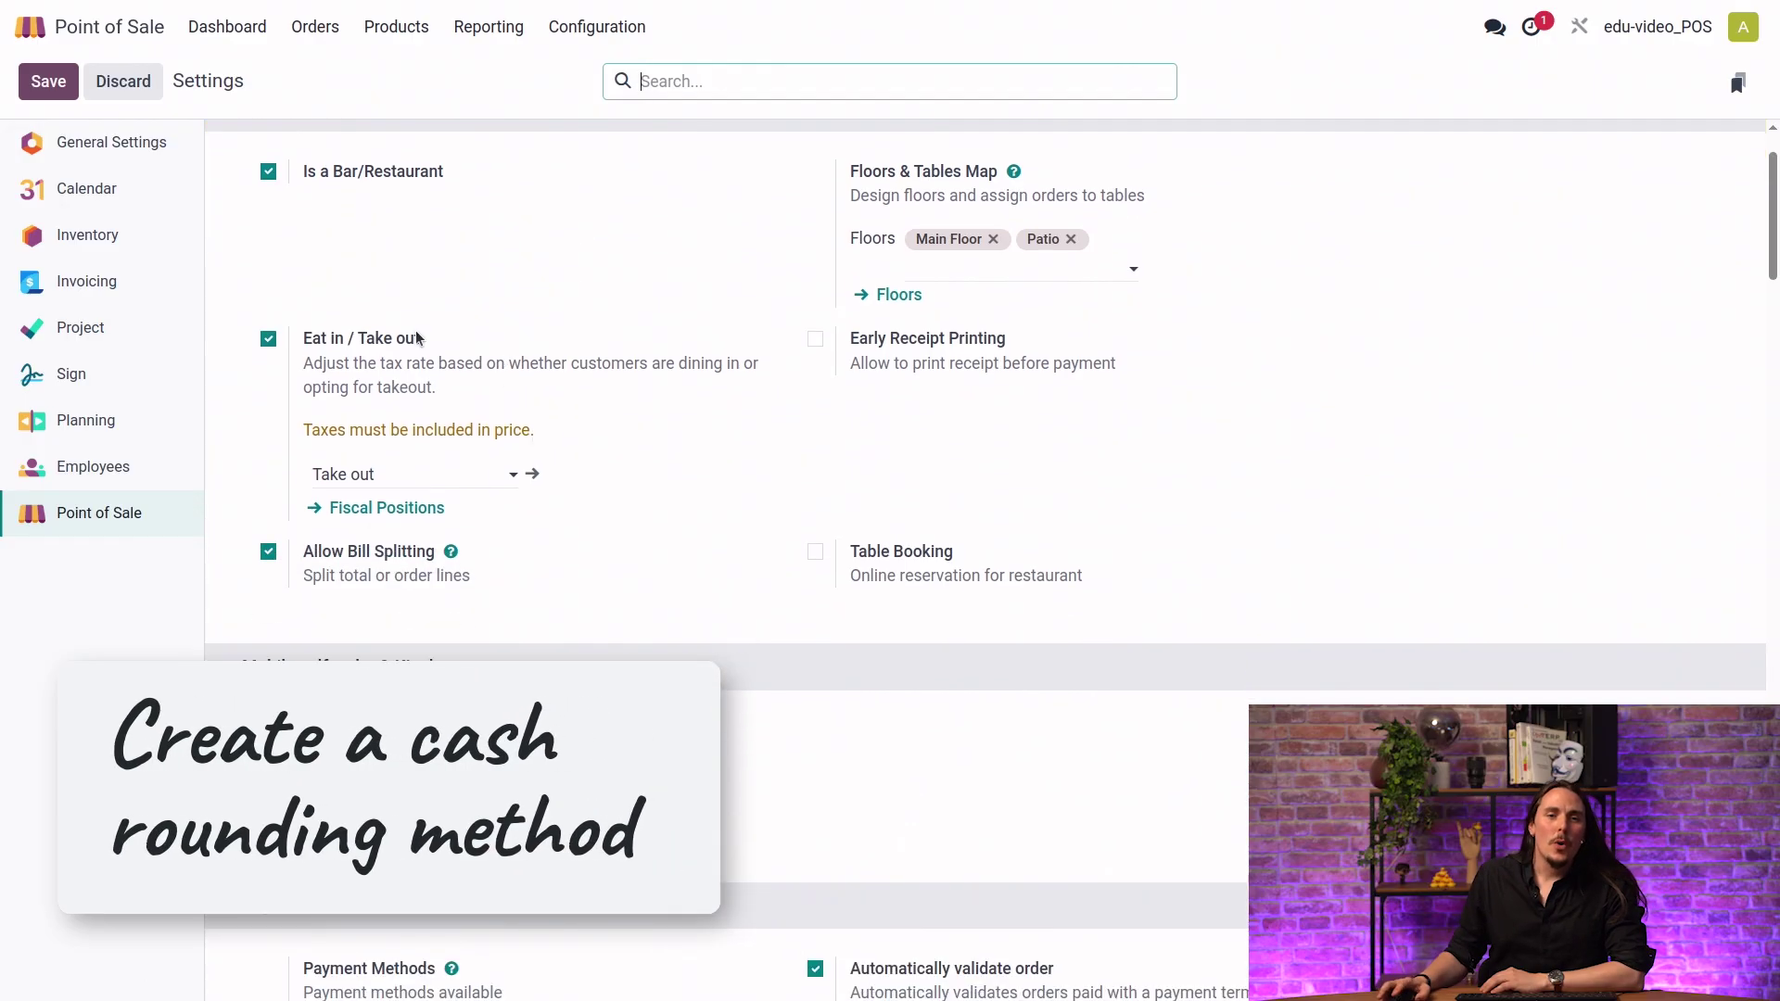
{"action": "scroll", "coordinate": [529, 397], "scroll_direction": "down", "scroll_amount": 3}
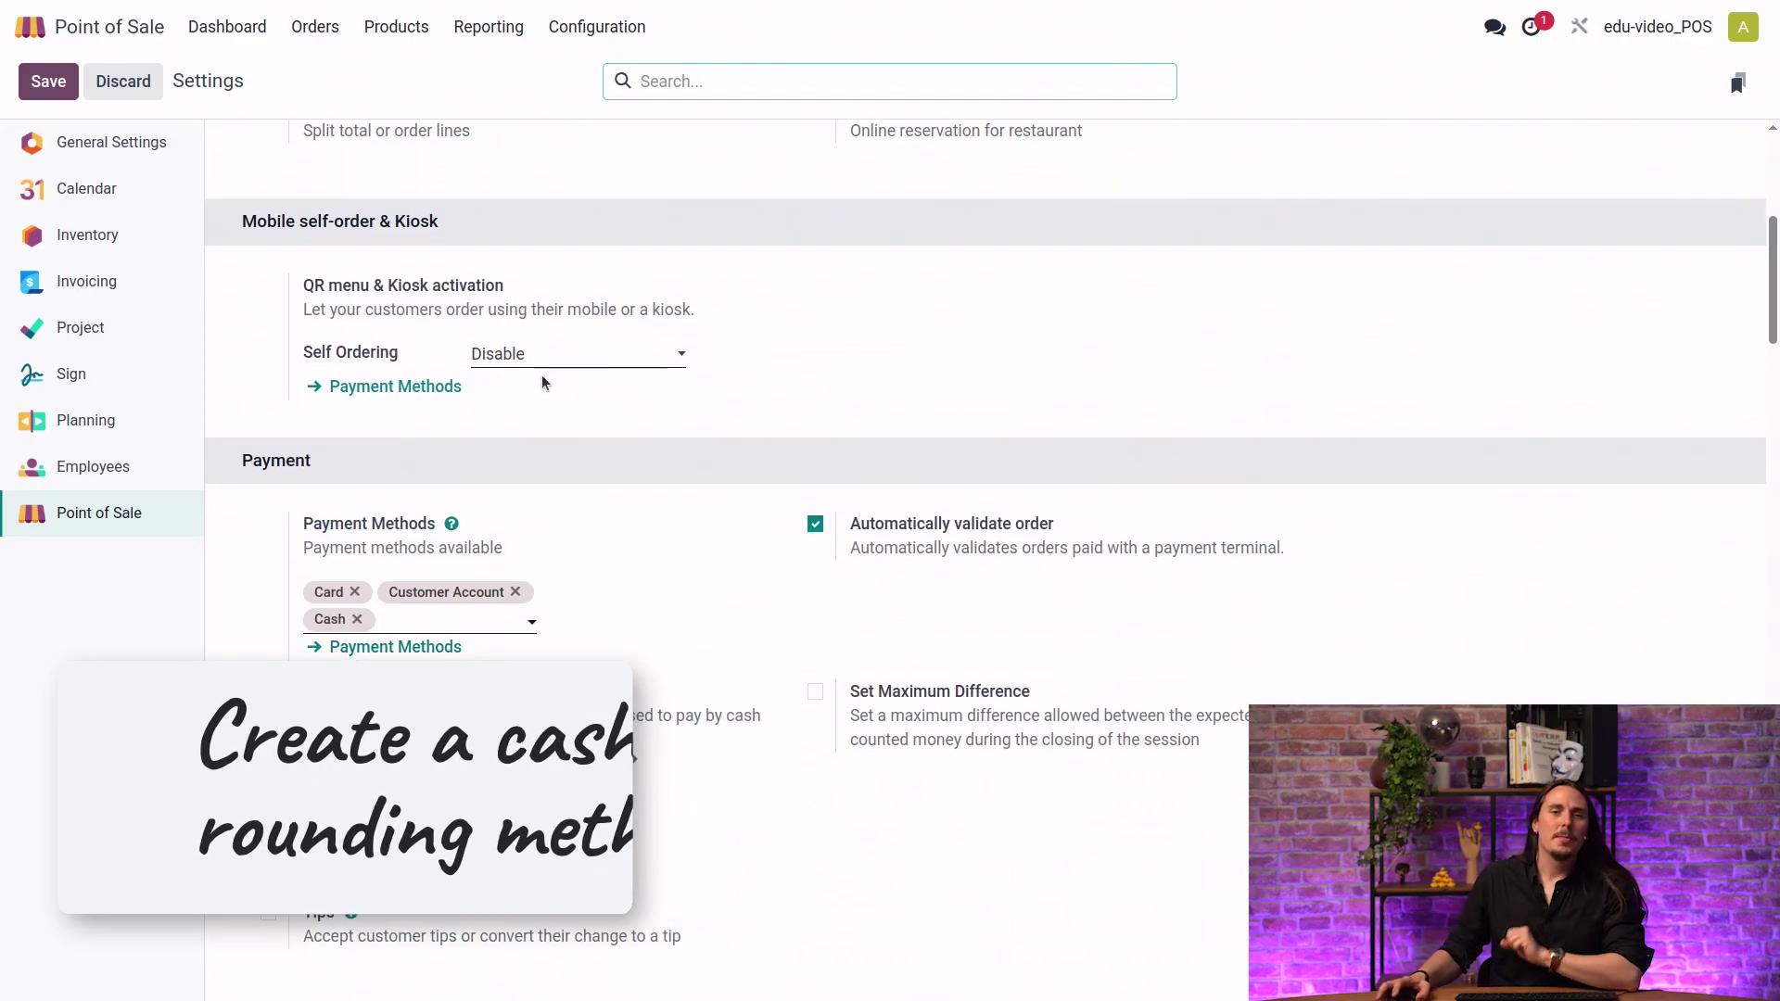
{"action": "scroll", "coordinate": [454, 516], "scroll_direction": "down", "scroll_amount": 1}
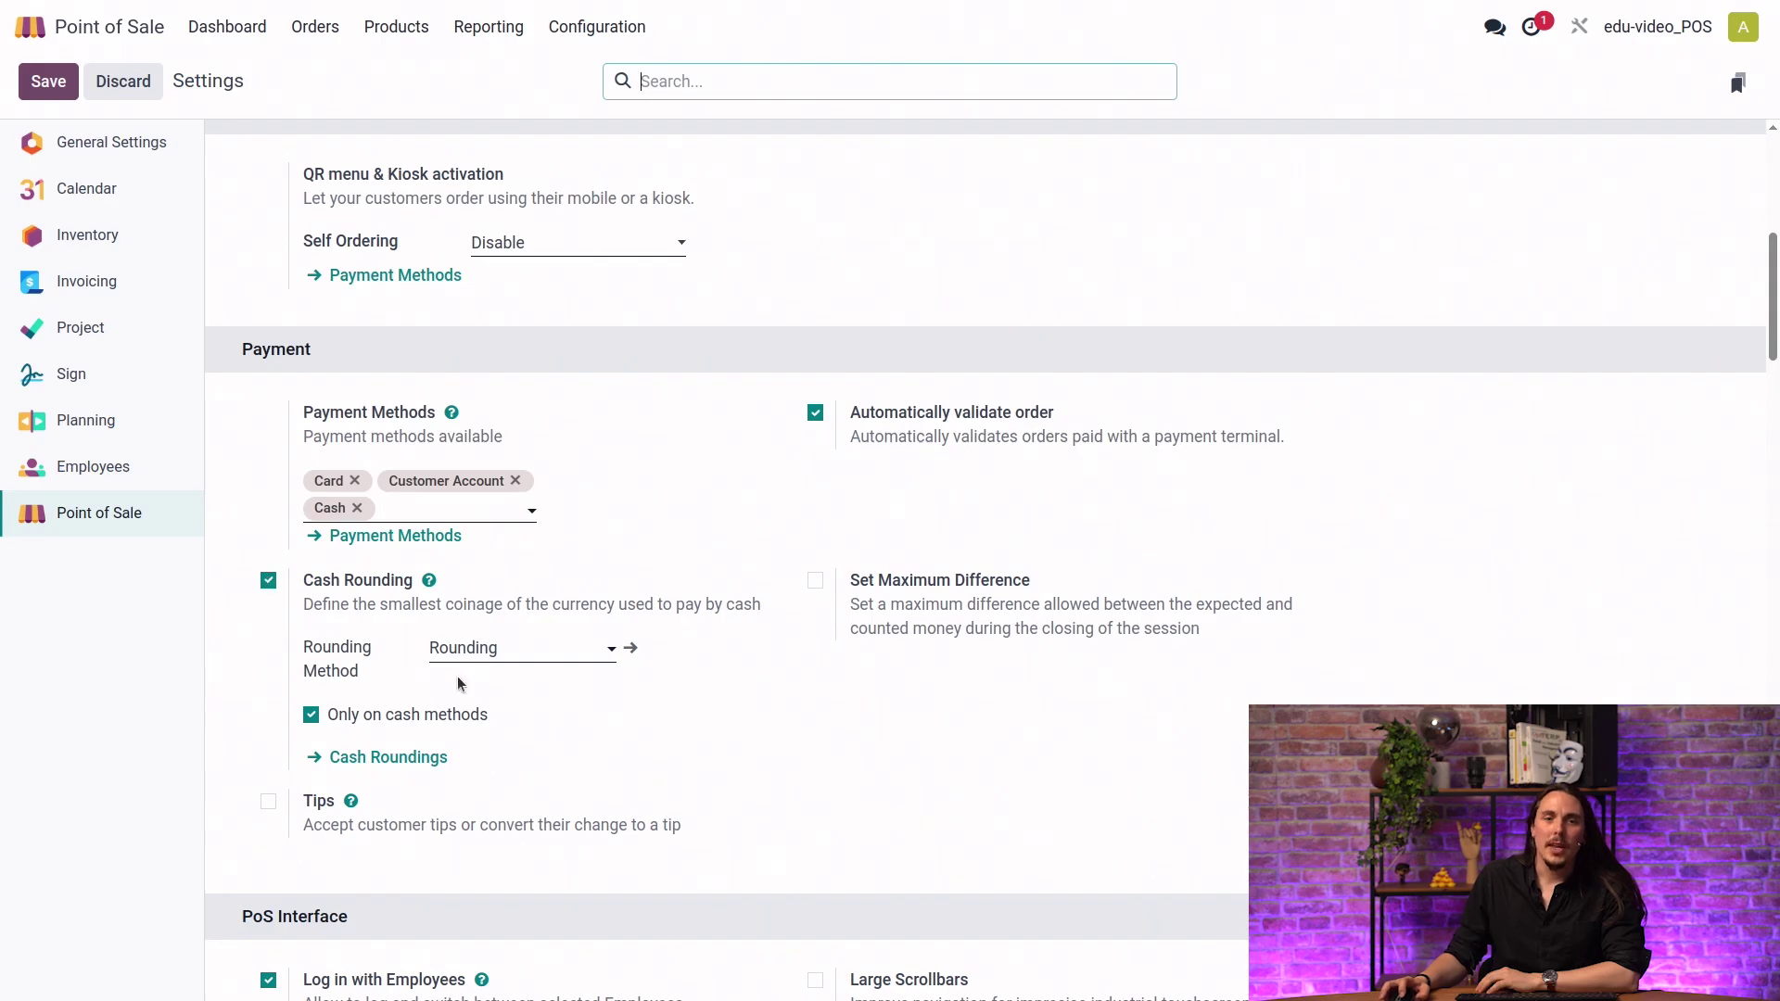
{"action": "left_click", "coordinate": [633, 650]}
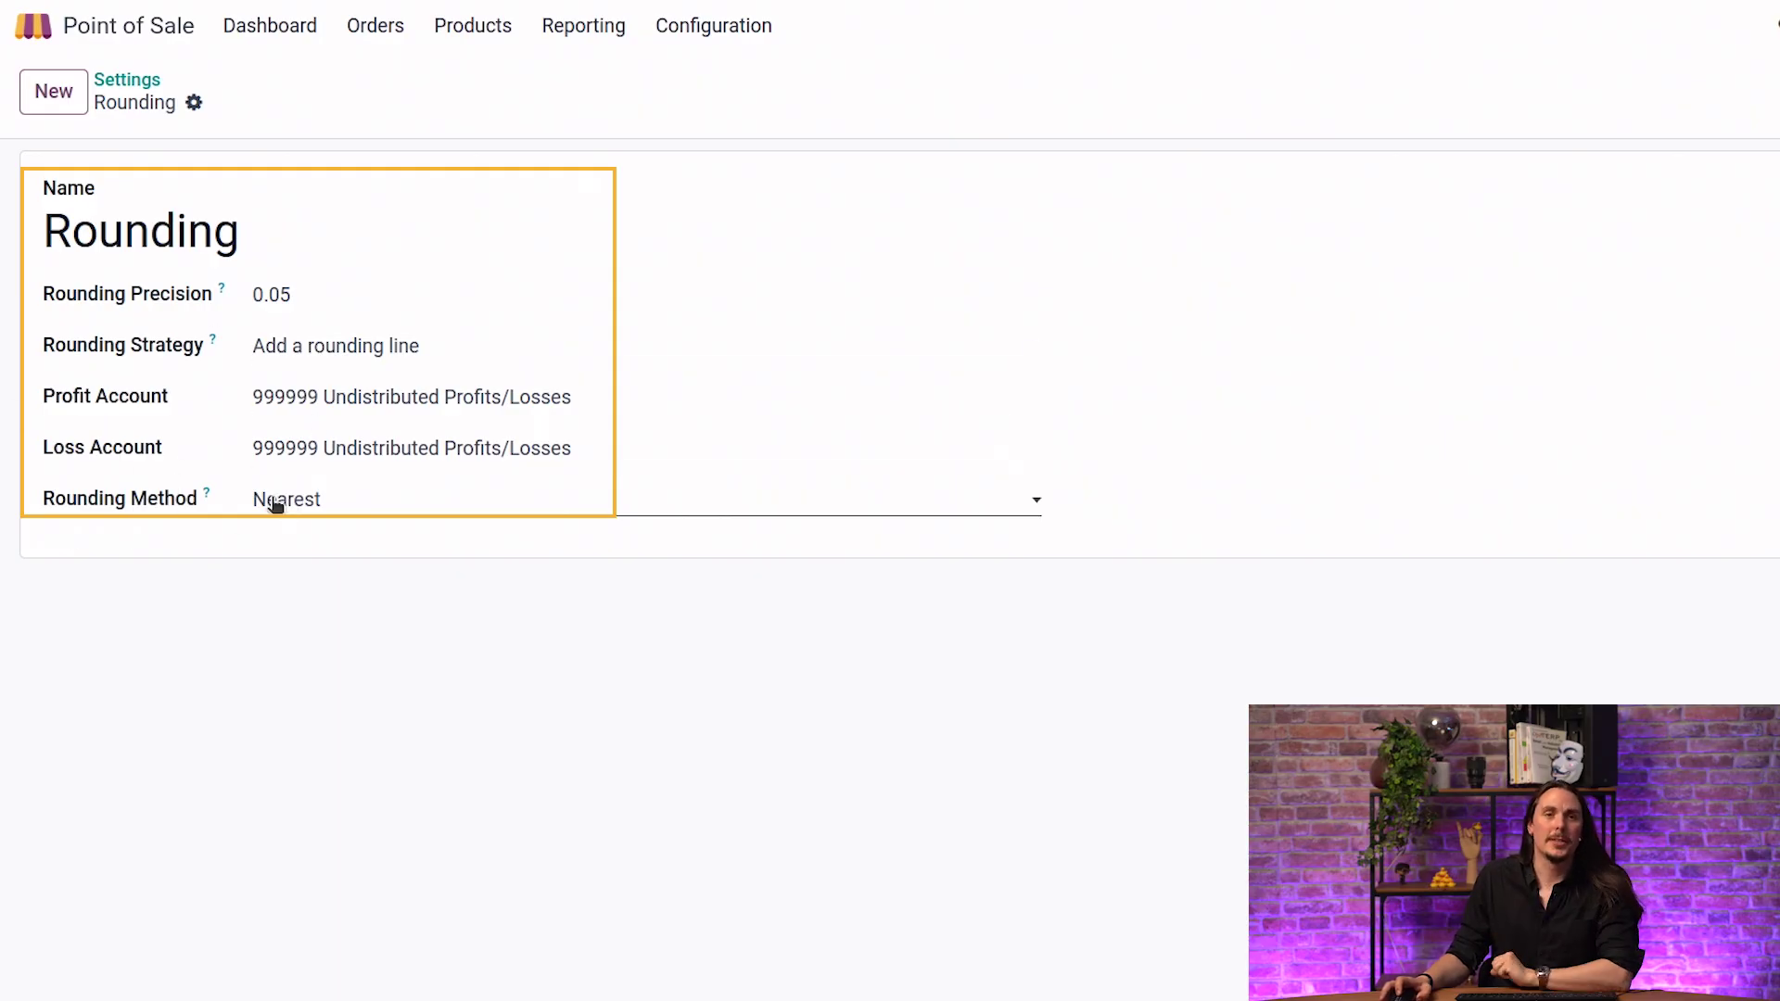
Return to the settings and search for "price" to examine the Product Prices option under Pricing.
{"action": "left_click", "coordinate": [144, 83]}
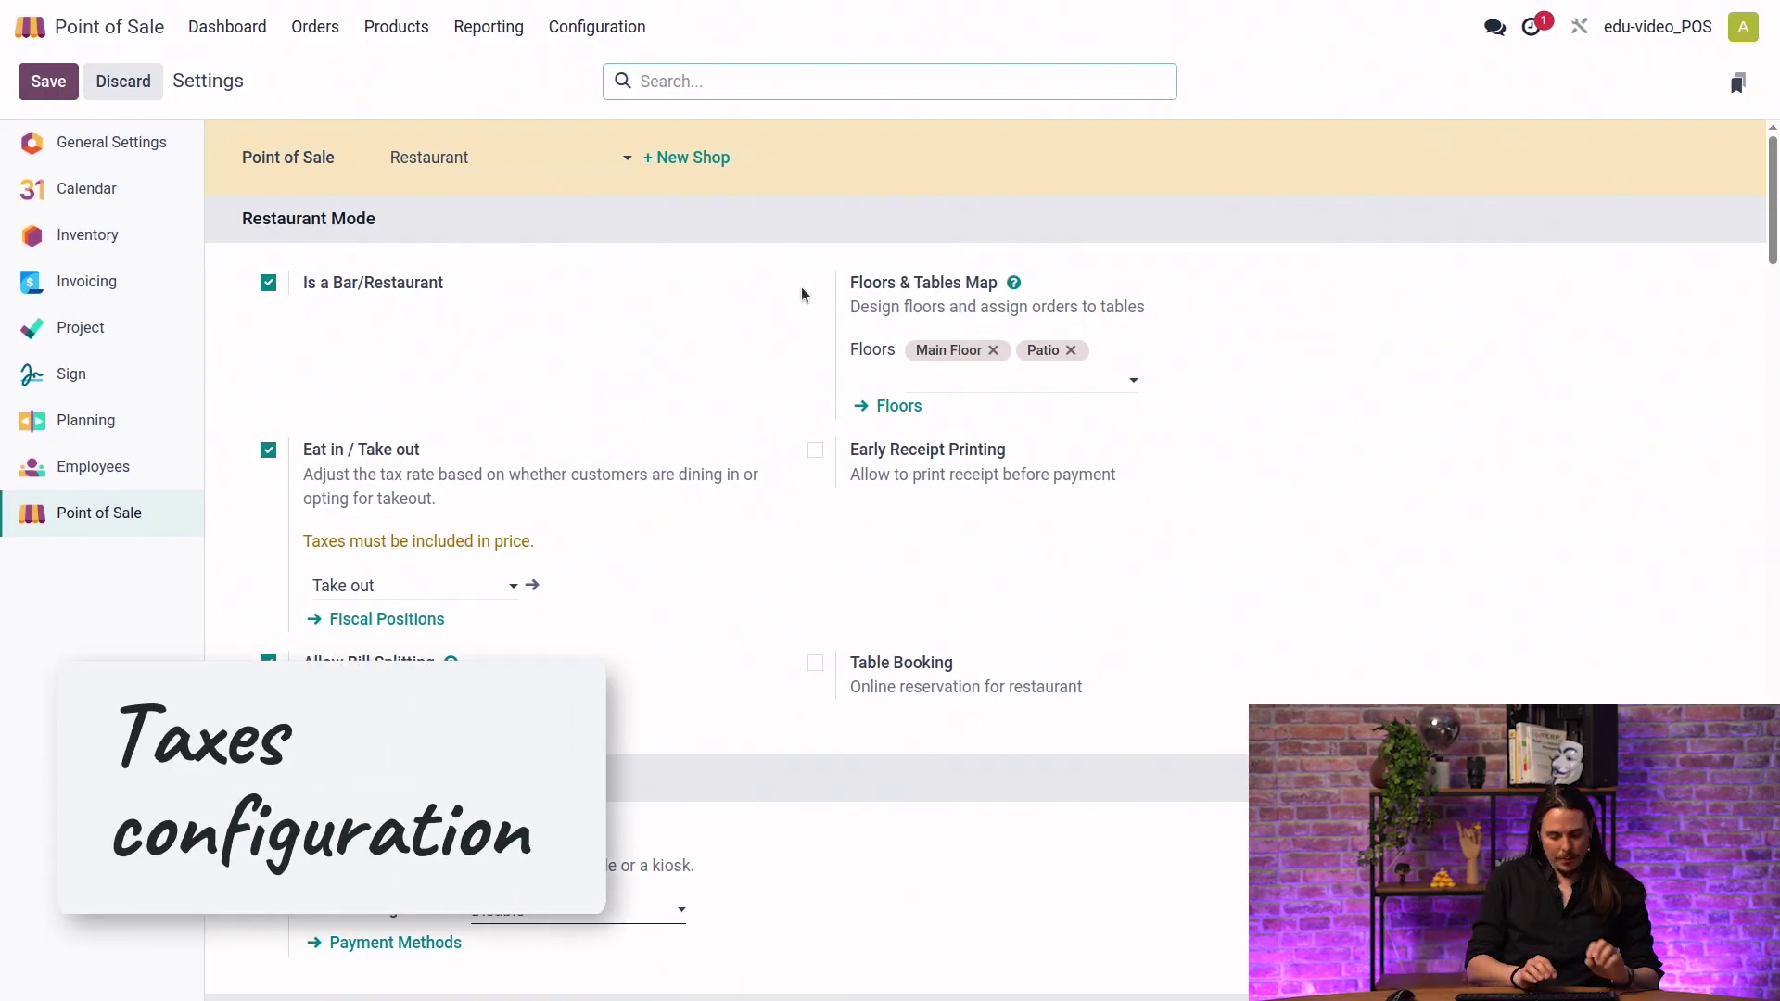
{"action": "type", "text": "price"}
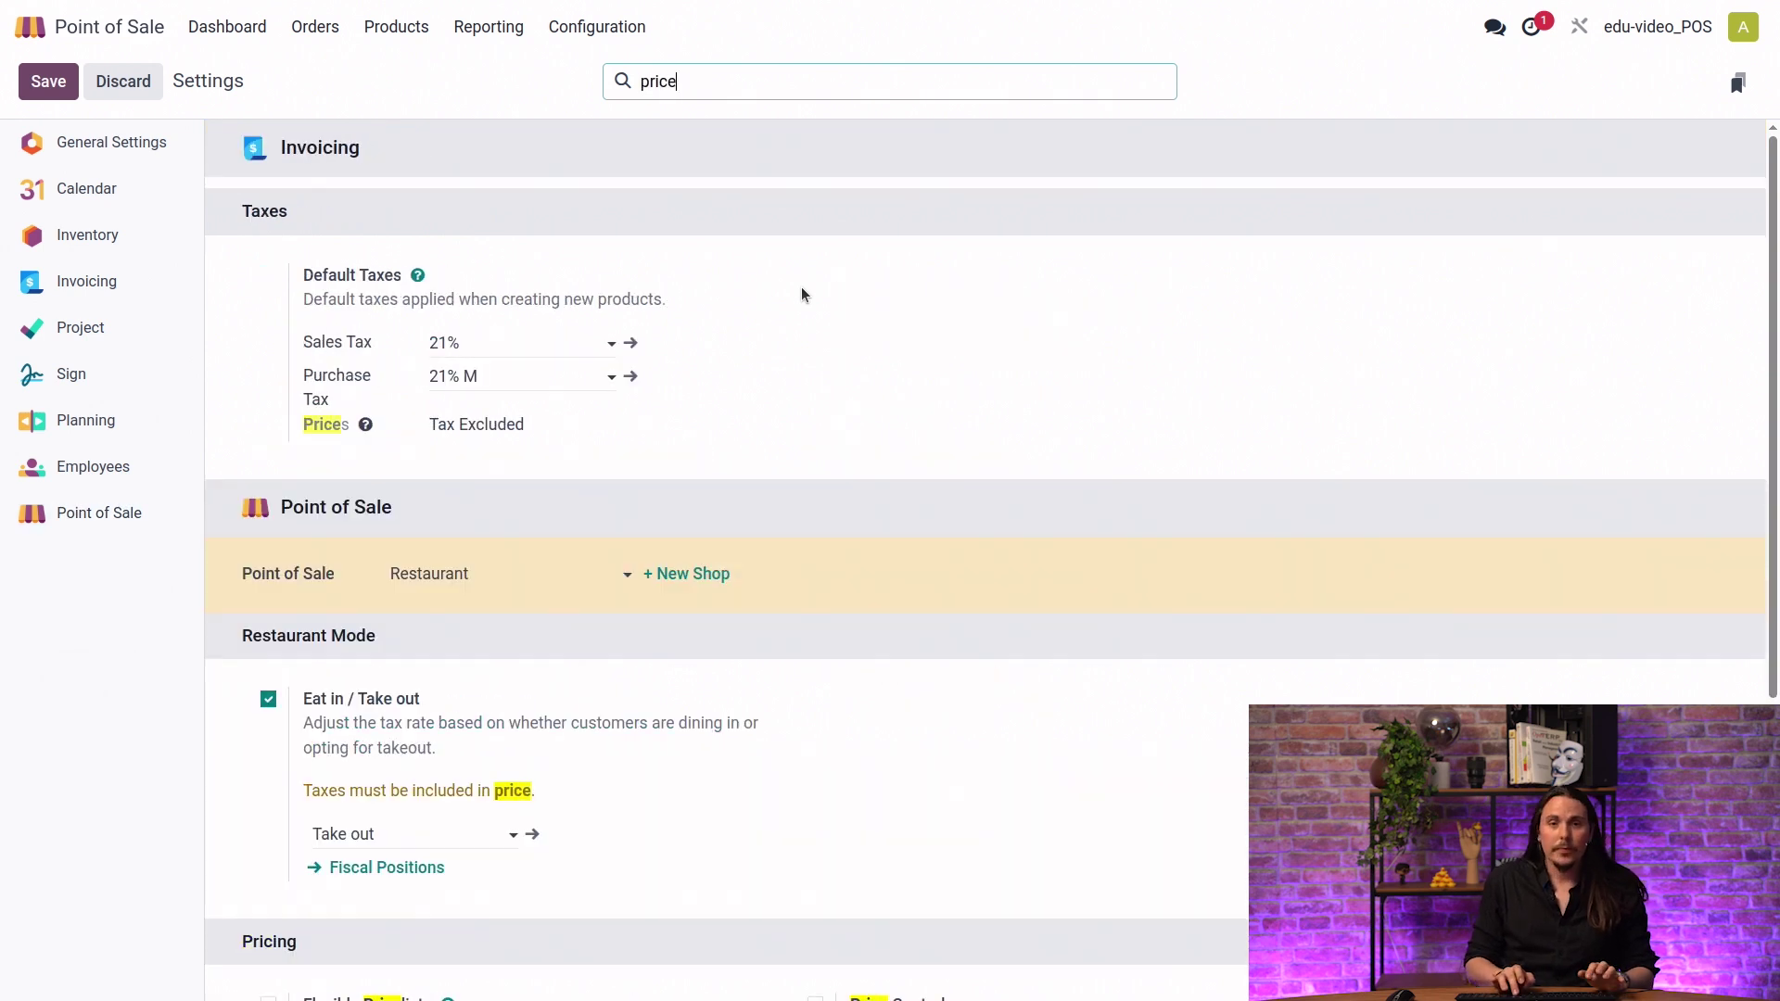
{"action": "scroll", "coordinate": [742, 518], "scroll_direction": "down", "scroll_amount": 5}
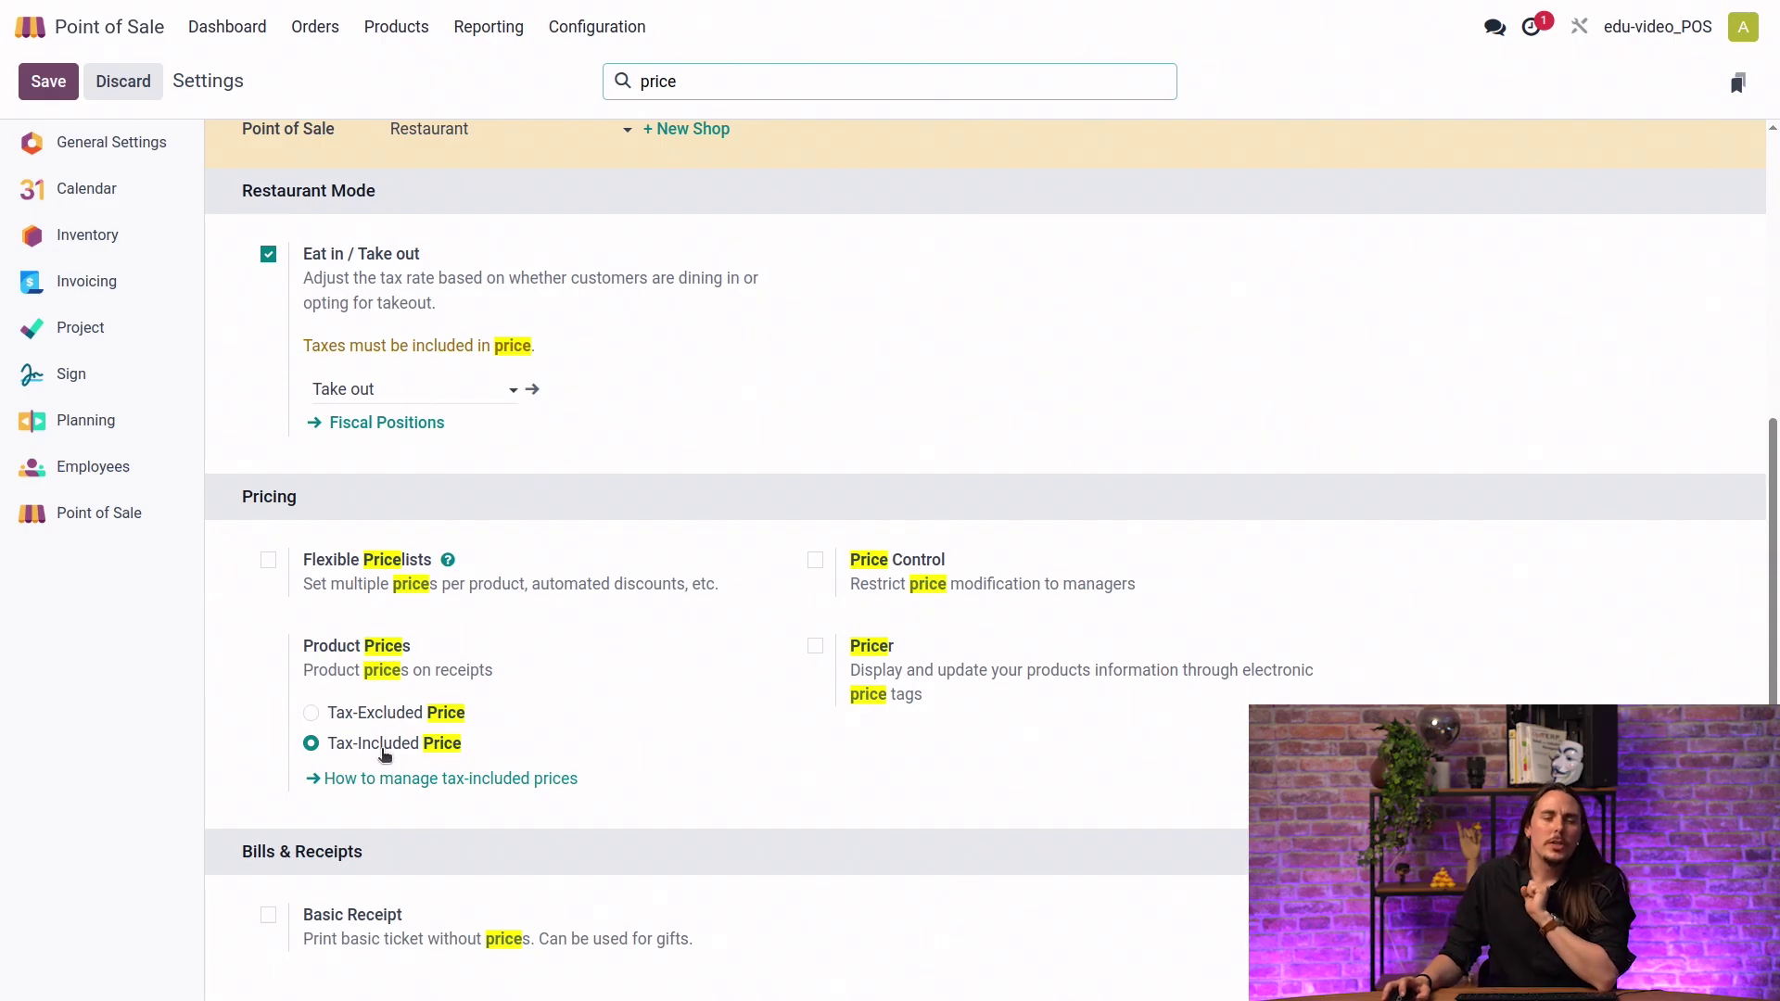
In Invoicing, open the 21% sales tax's advanced options and set Included in Price to Tax Included.
{"action": "left_click", "coordinate": [120, 28]}
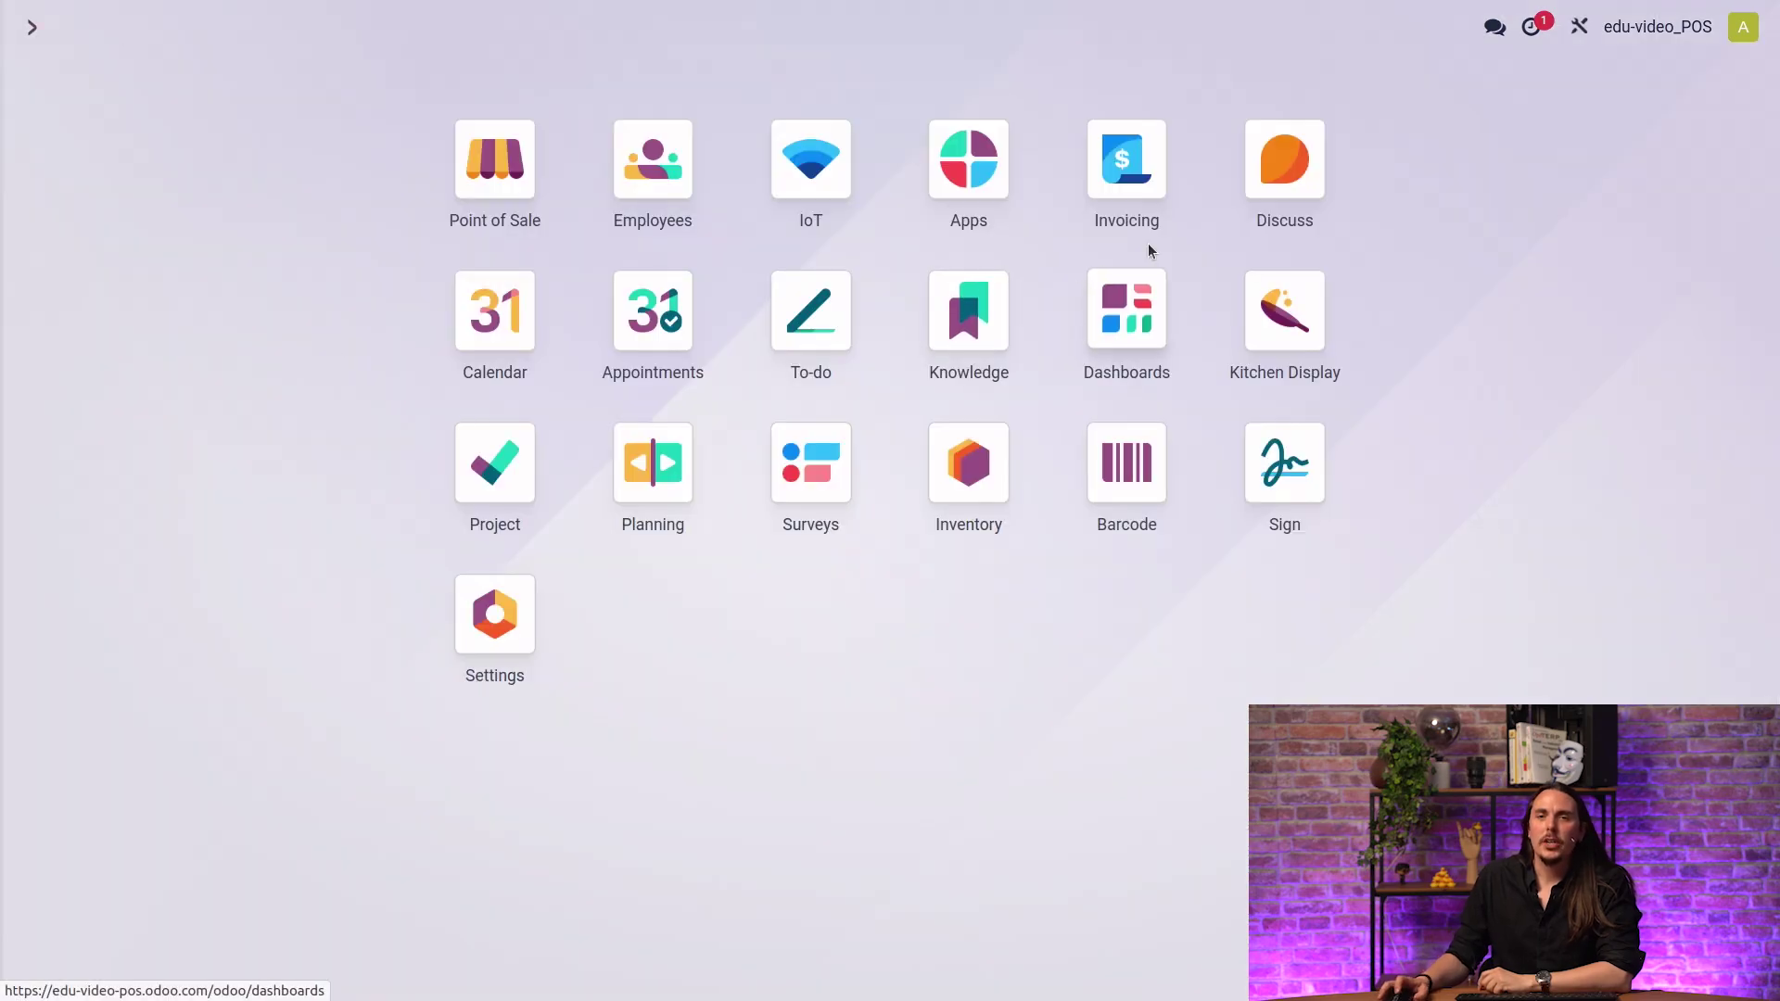
{"action": "left_click", "coordinate": [1132, 160]}
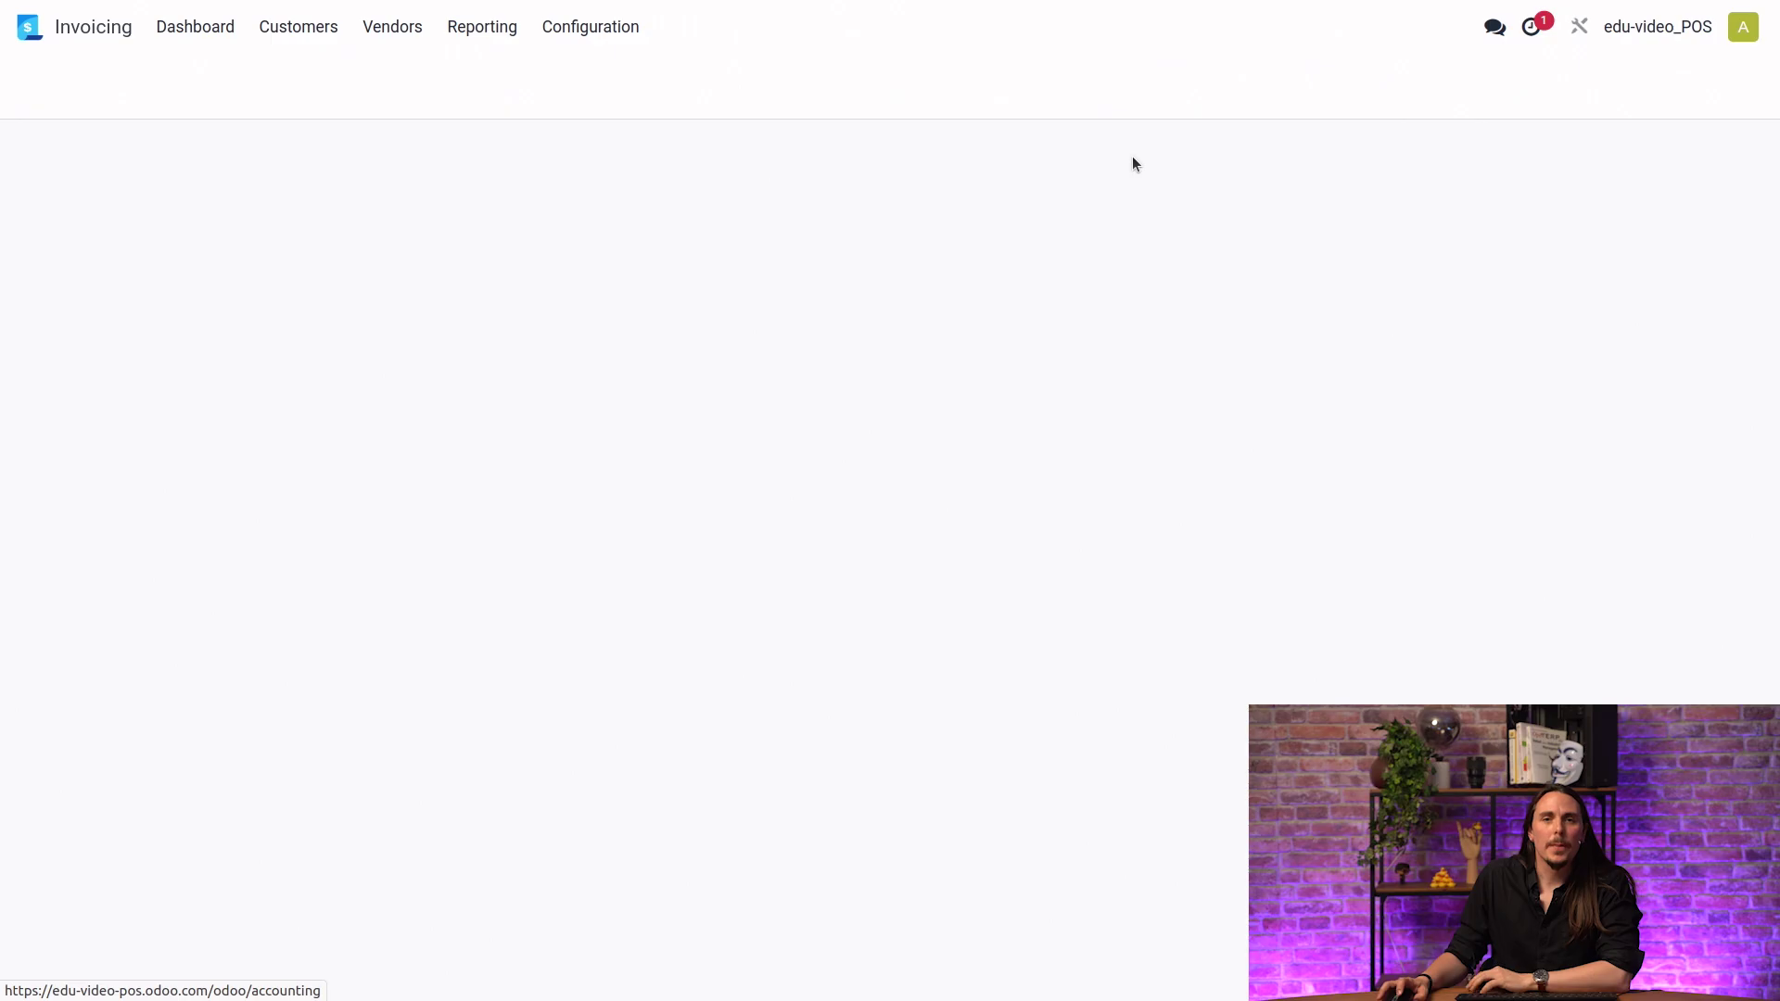
{"action": "left_click", "coordinate": [608, 41]}
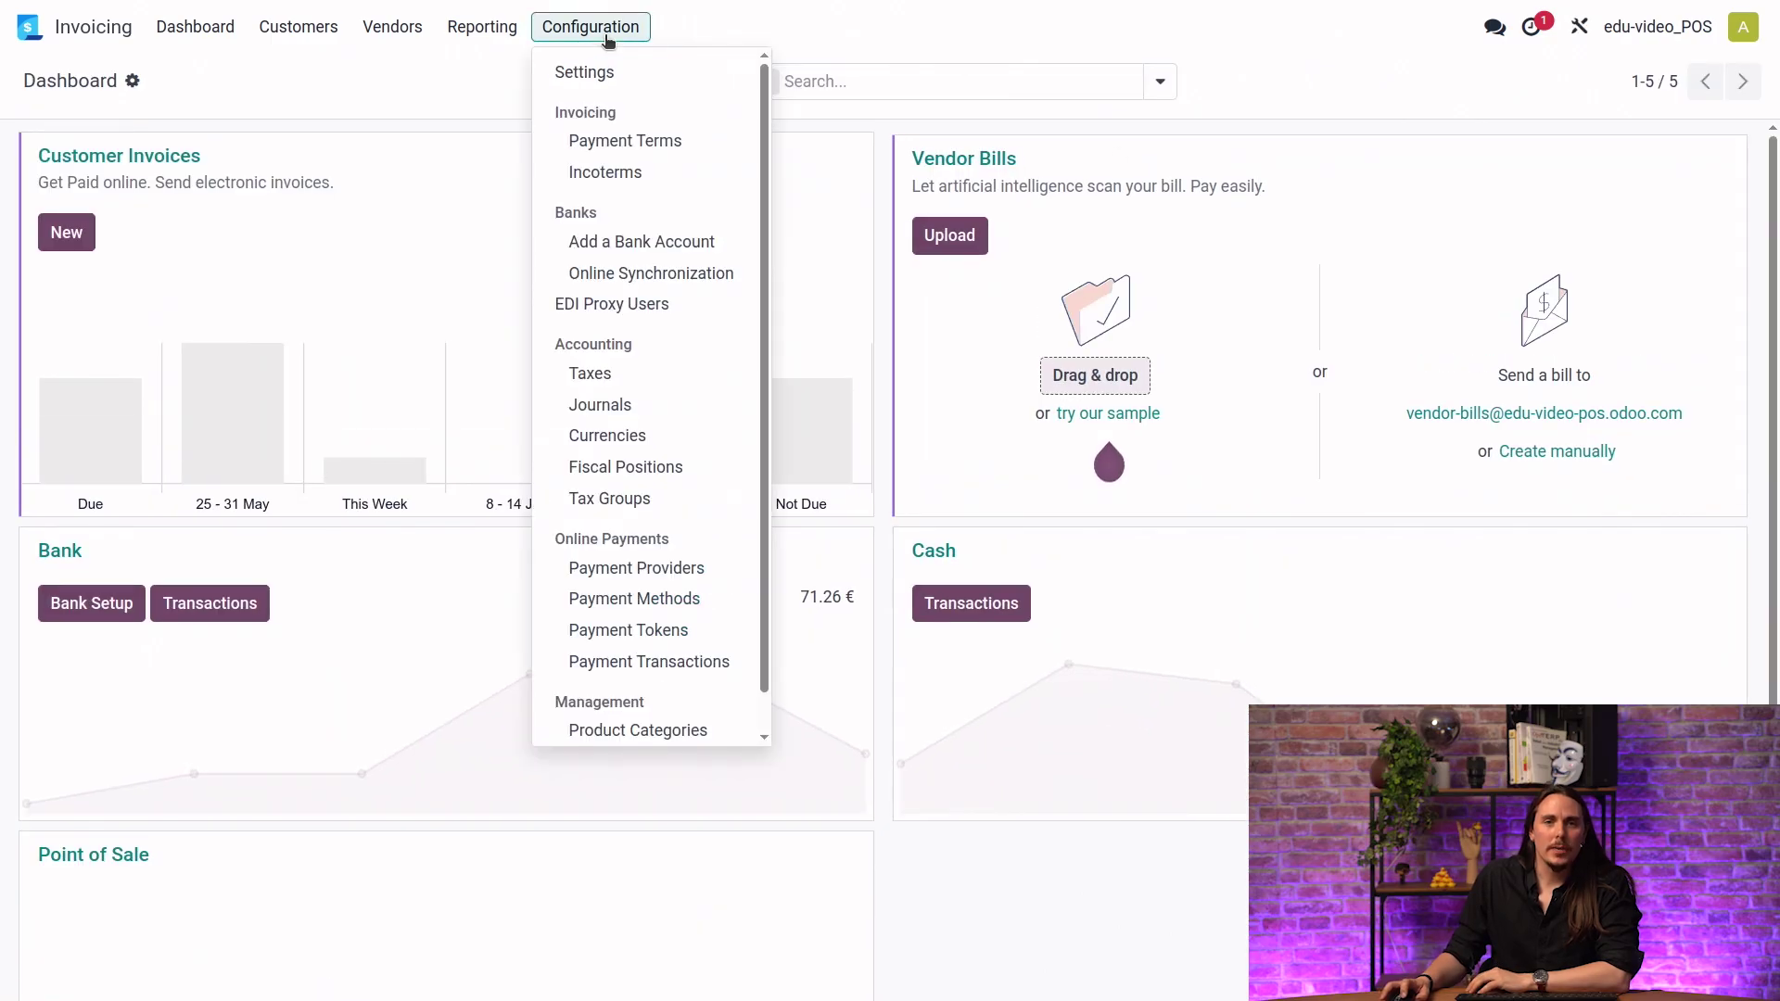
{"action": "left_click", "coordinate": [611, 373]}
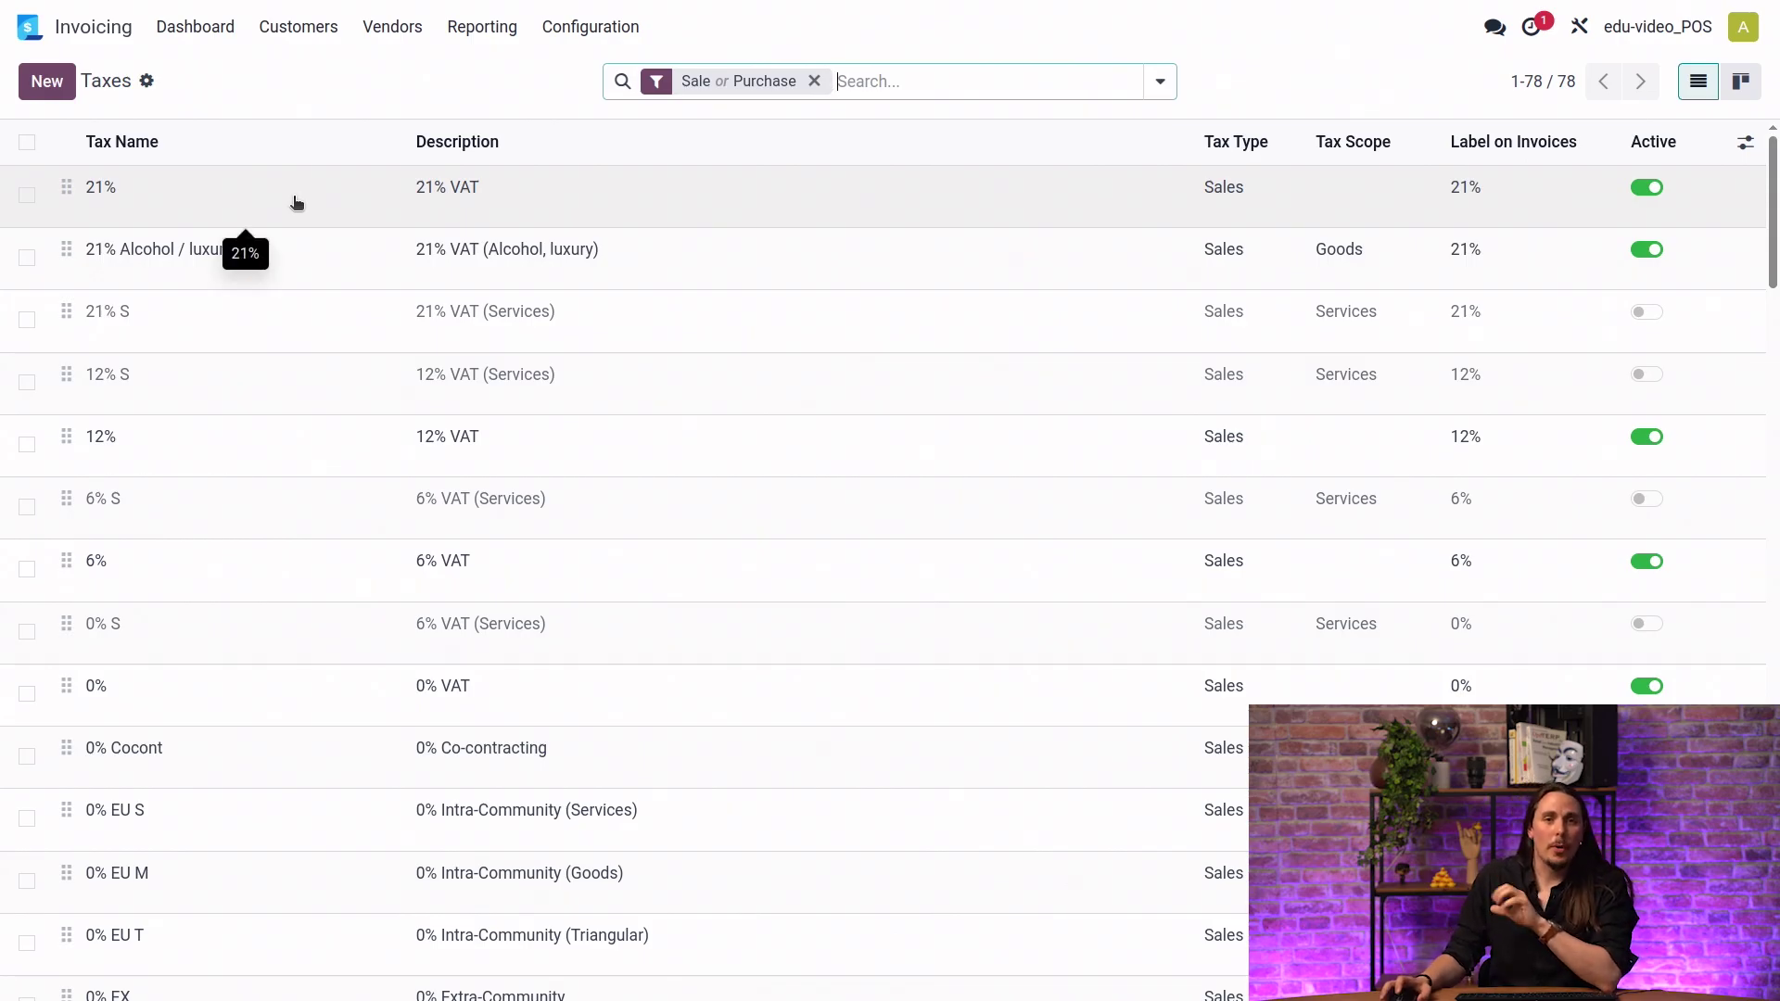
{"action": "left_click", "coordinate": [223, 198]}
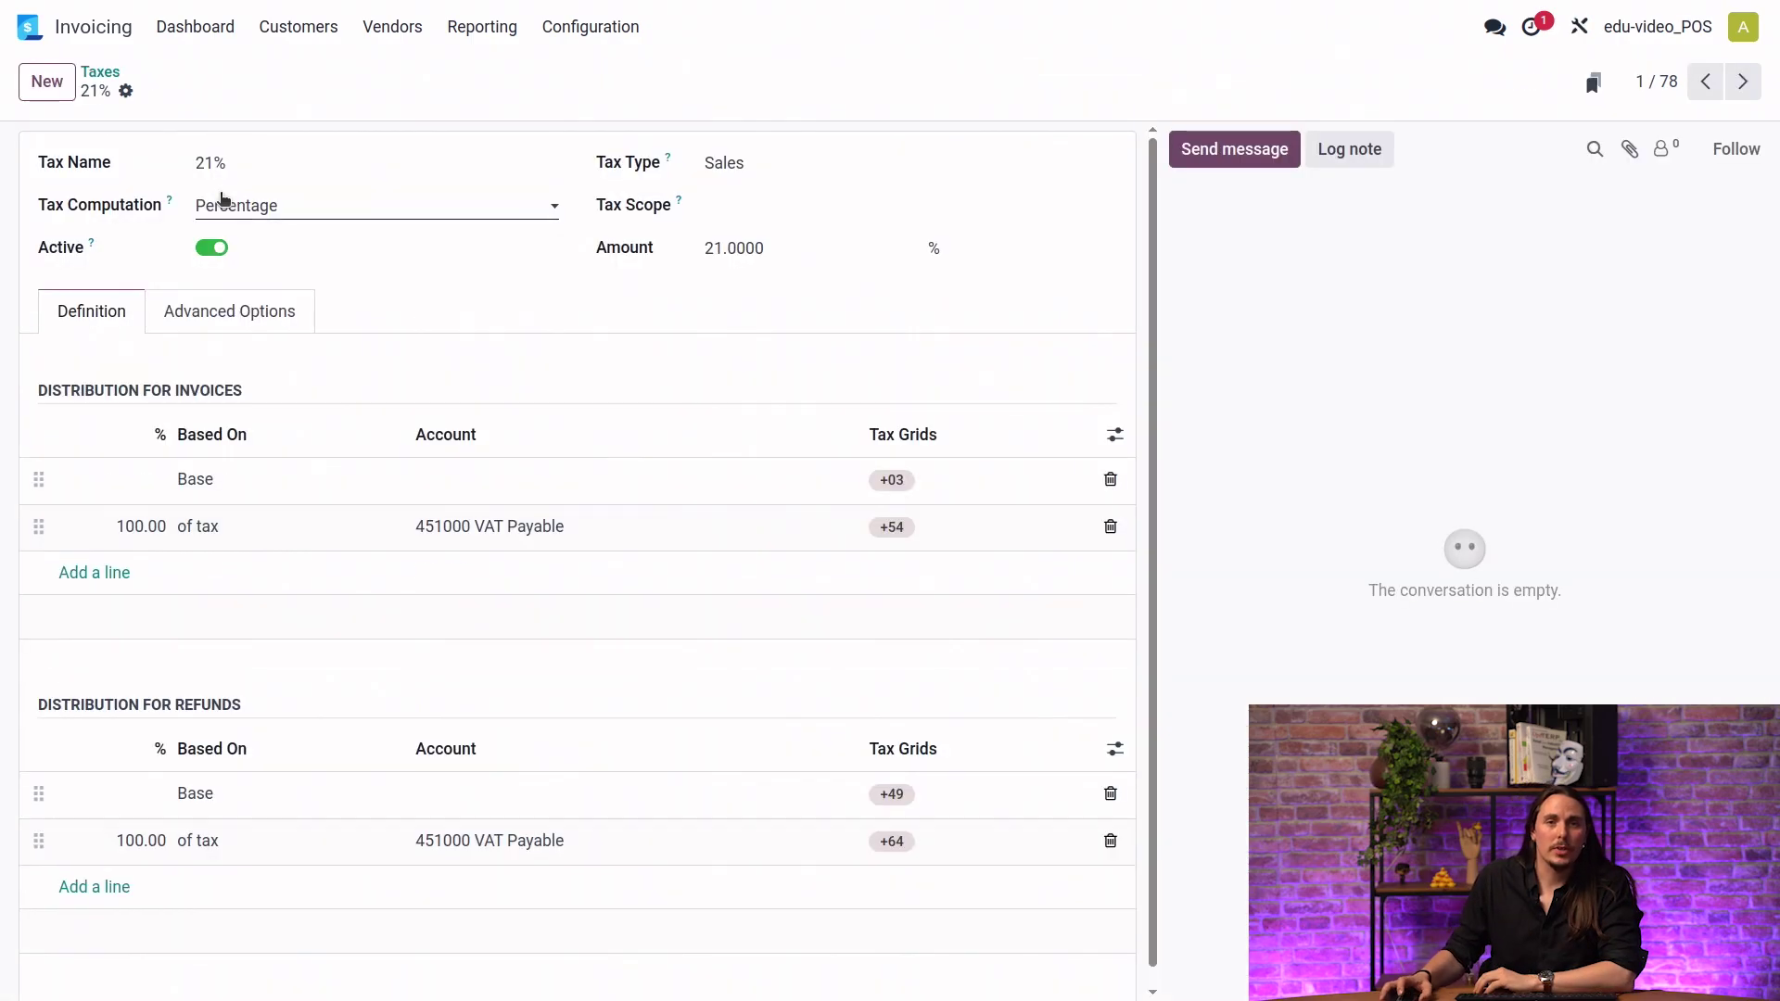
{"action": "left_click", "coordinate": [240, 319]}
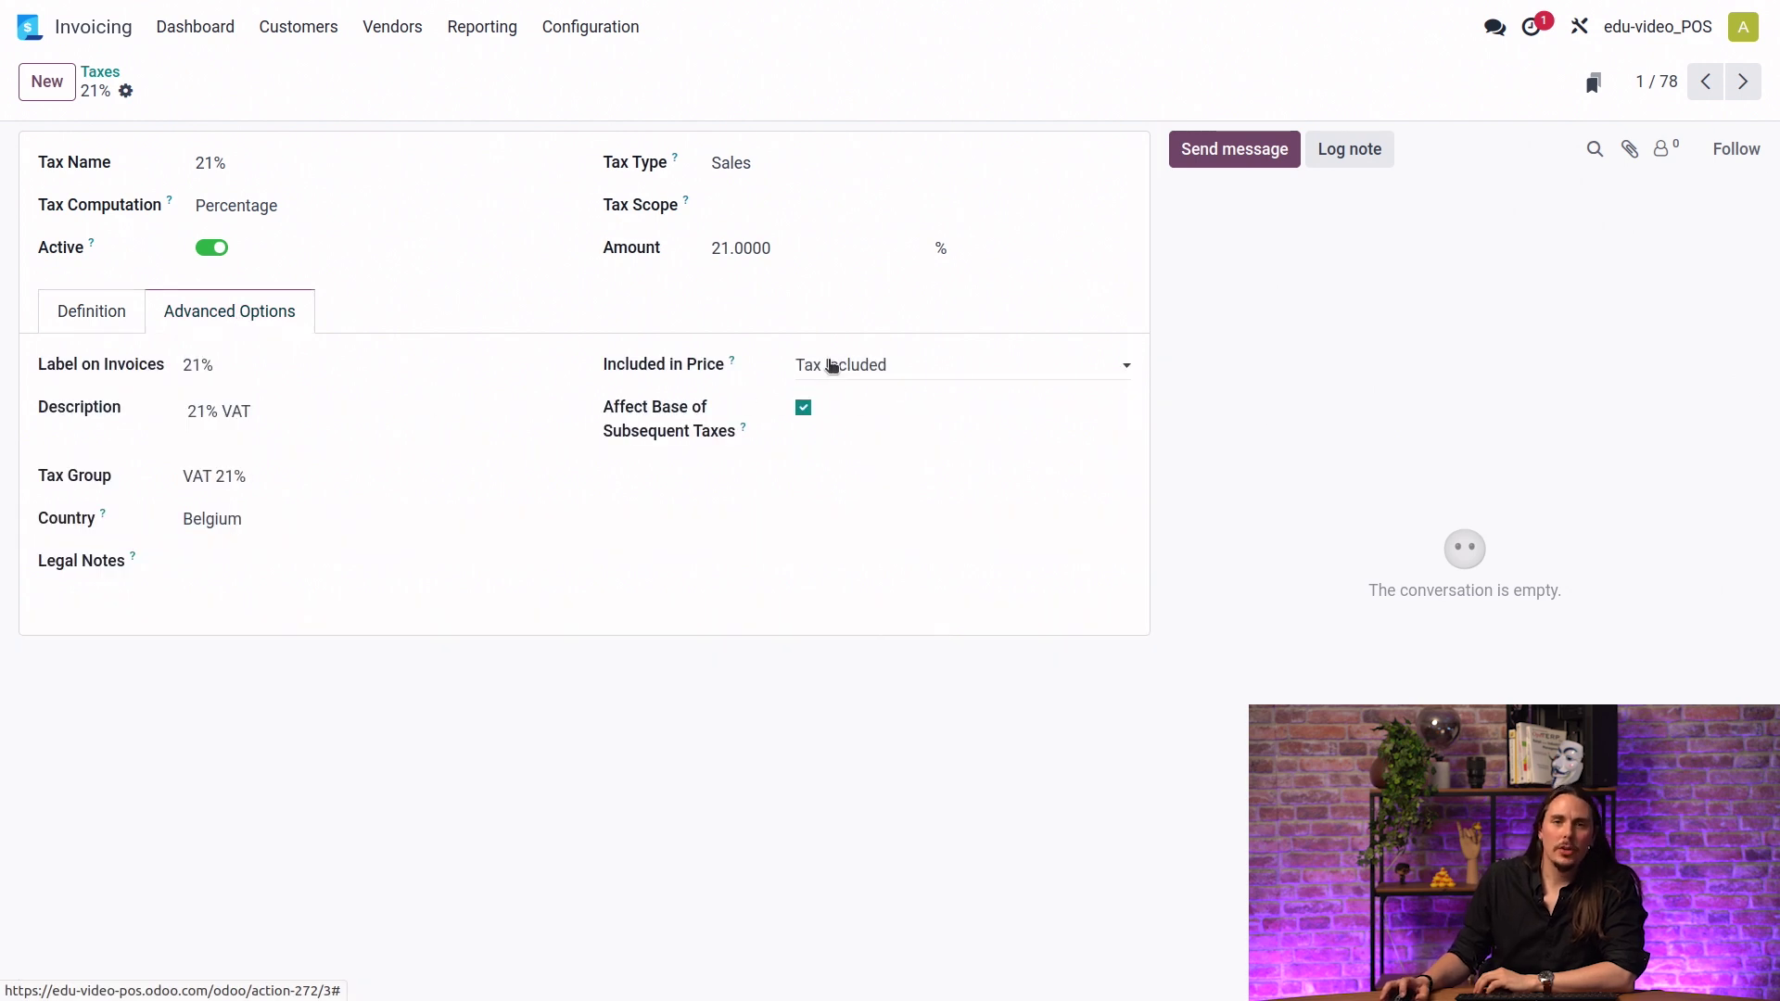
{"action": "left_click", "coordinate": [861, 371]}
{"action": "left_click", "coordinate": [851, 424]}
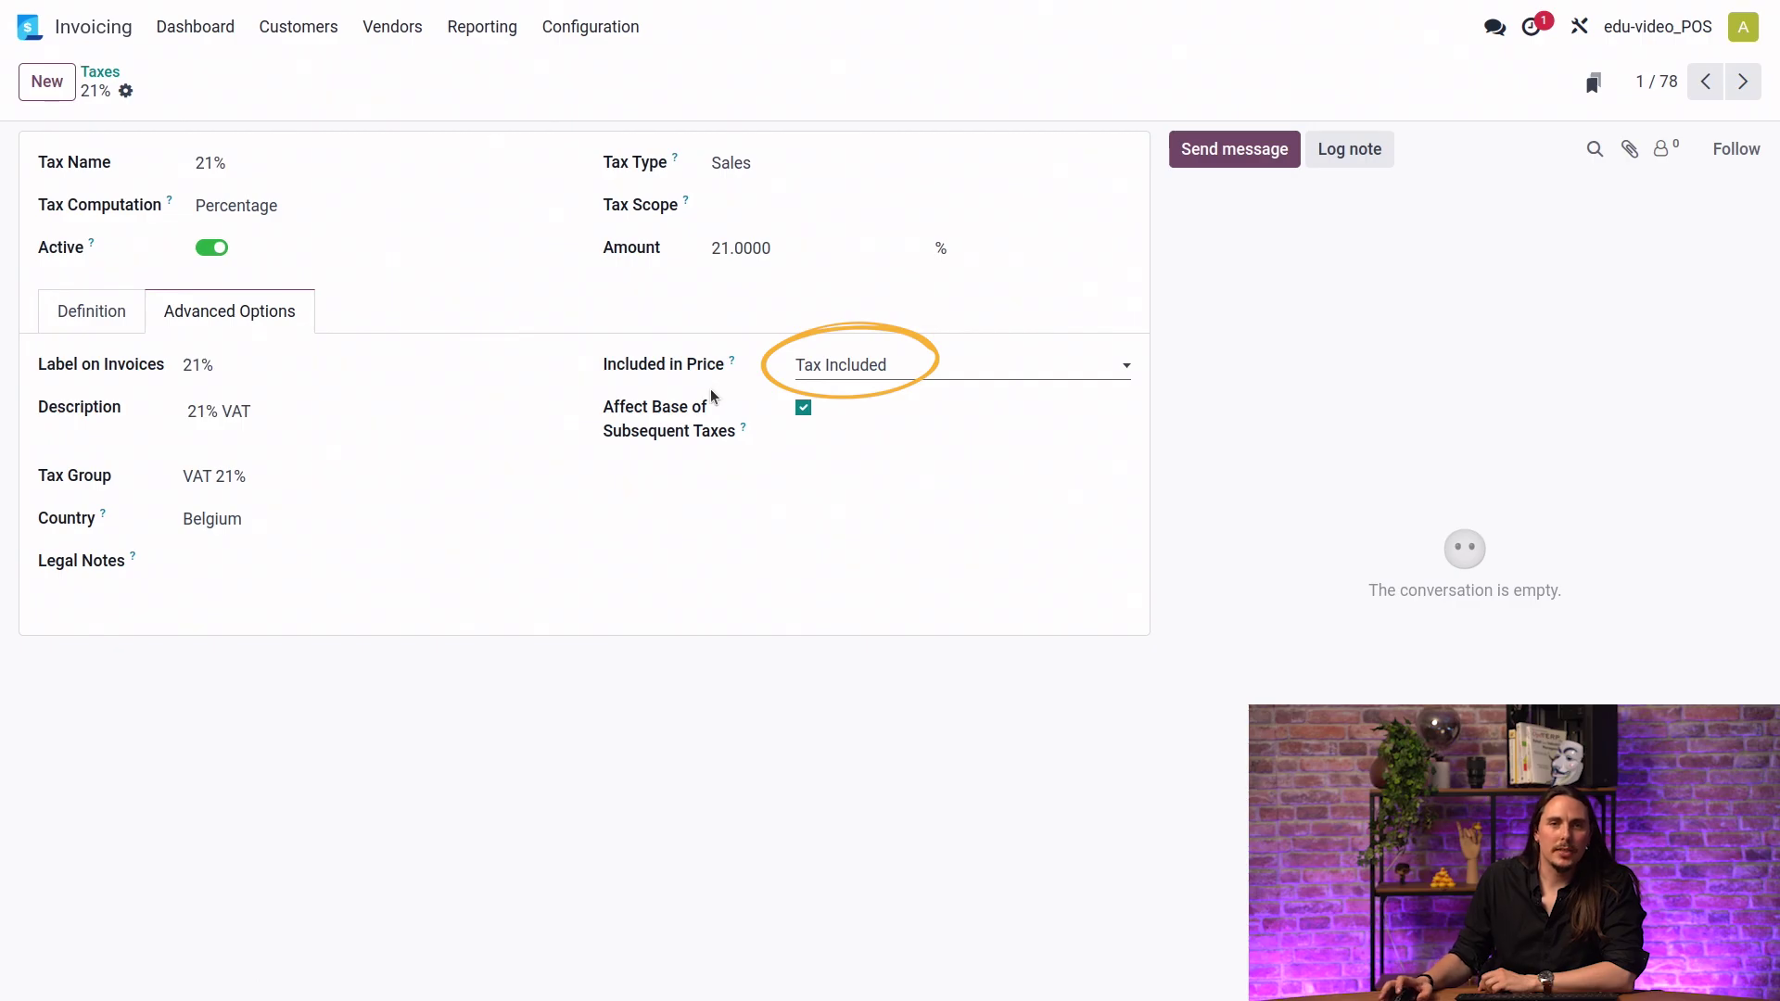
{"action": "left_click", "coordinate": [98, 71]}
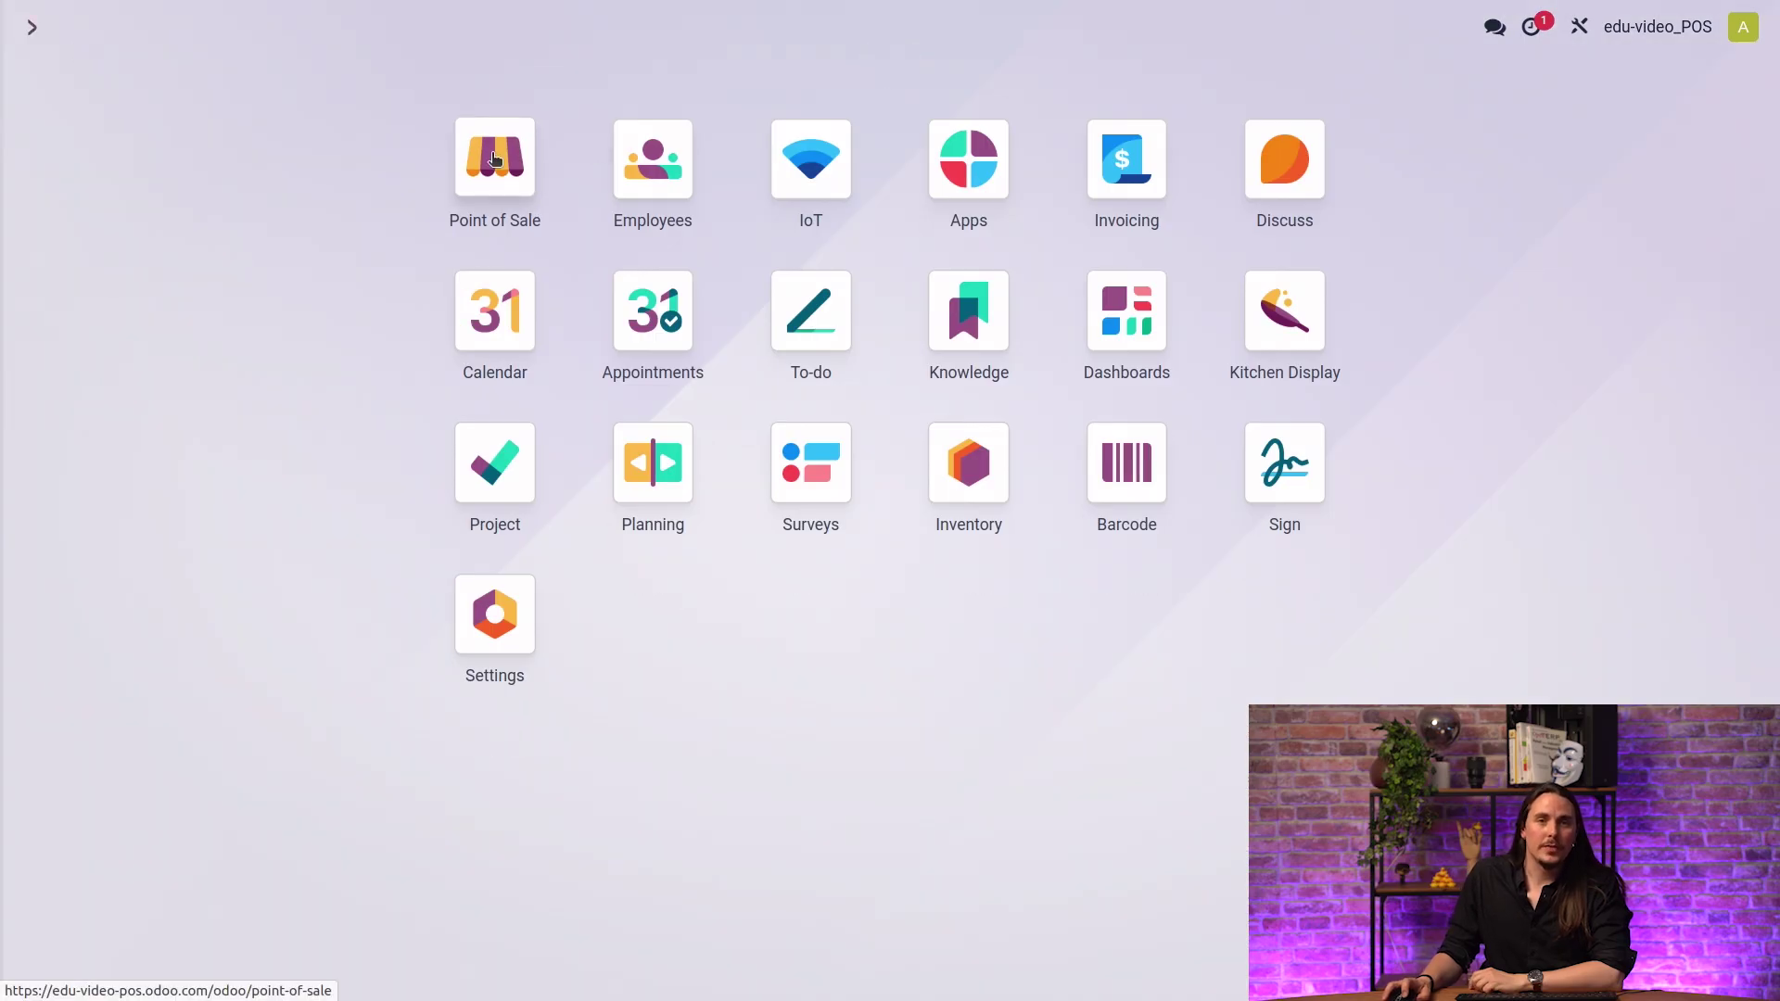
Switch to Point of Sale and view the list of PoS product categories.
{"action": "left_click", "coordinate": [493, 160]}
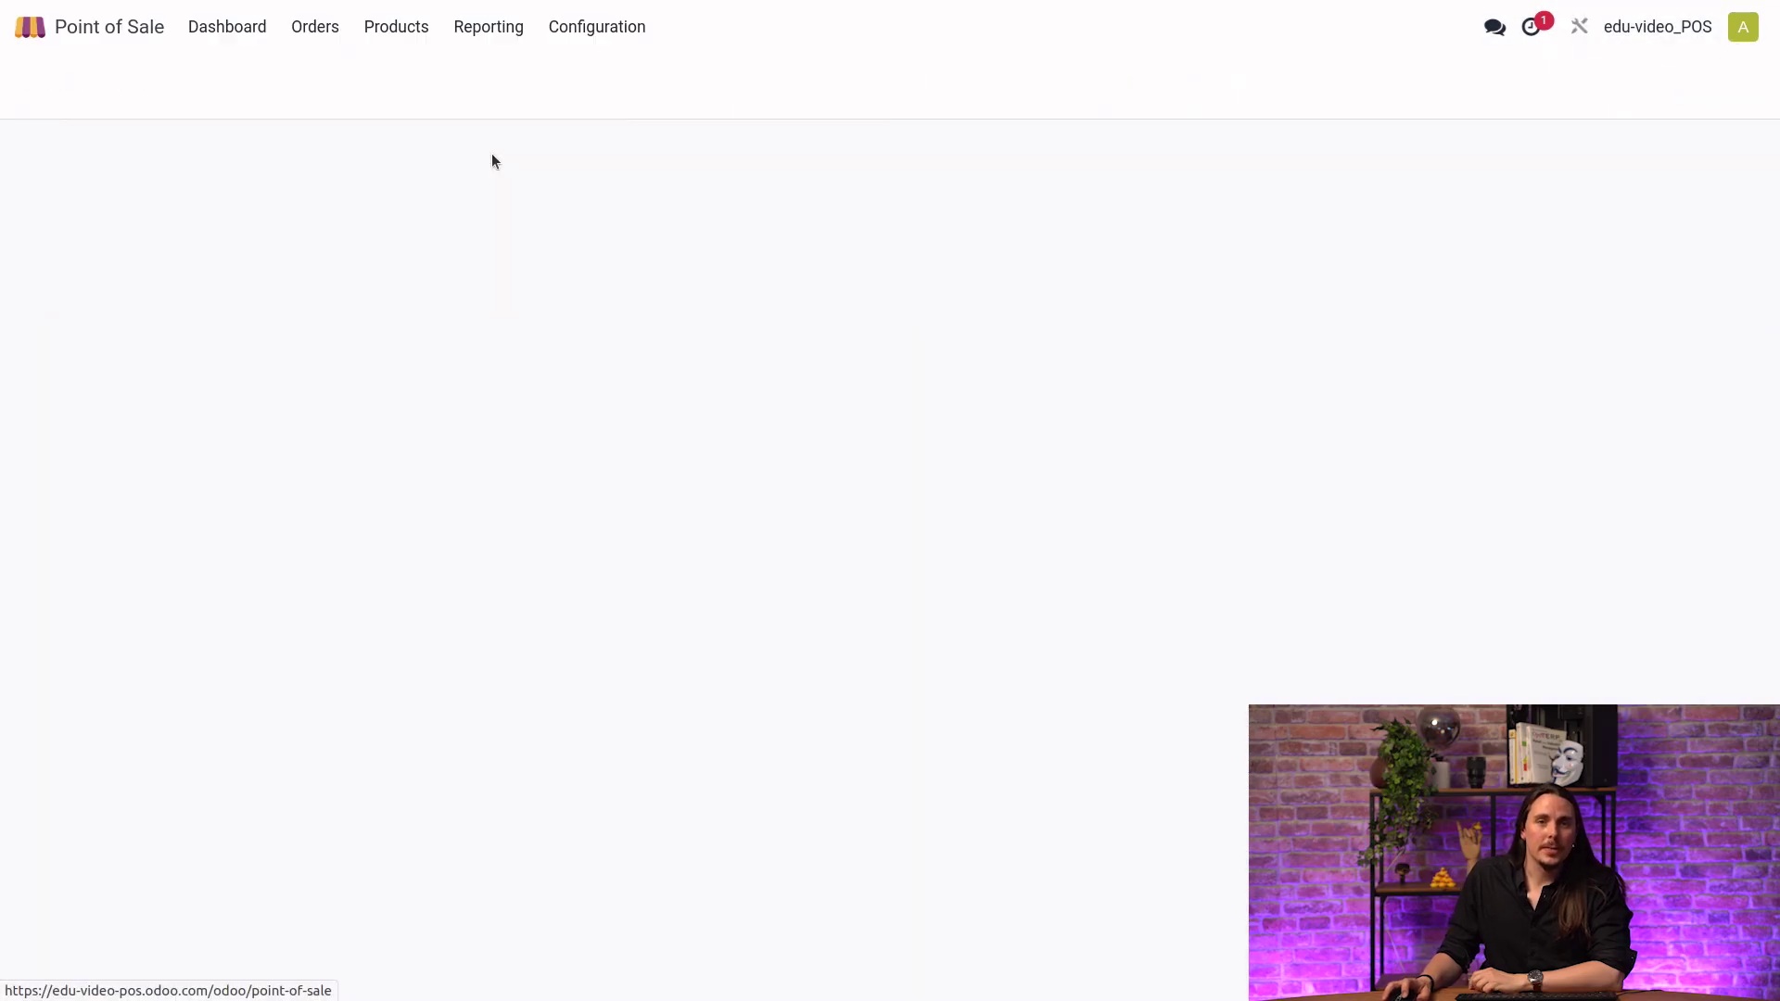
{"action": "left_click", "coordinate": [591, 29]}
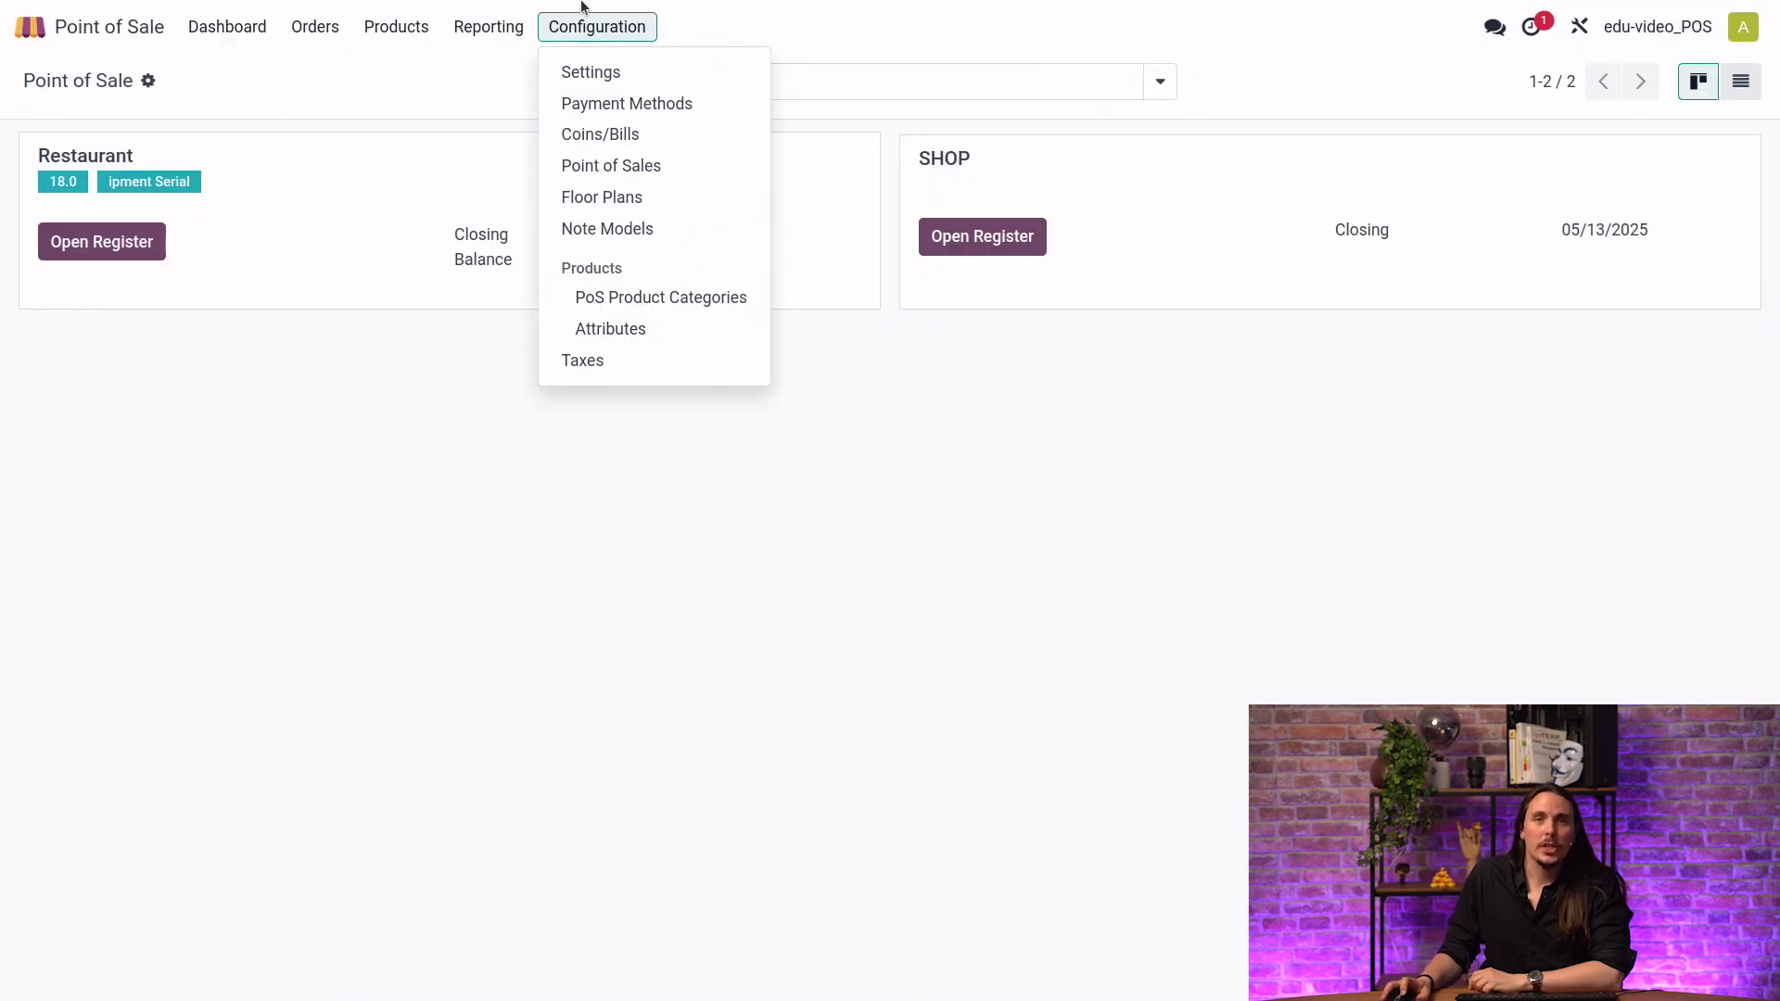
{"action": "left_click", "coordinate": [646, 299]}
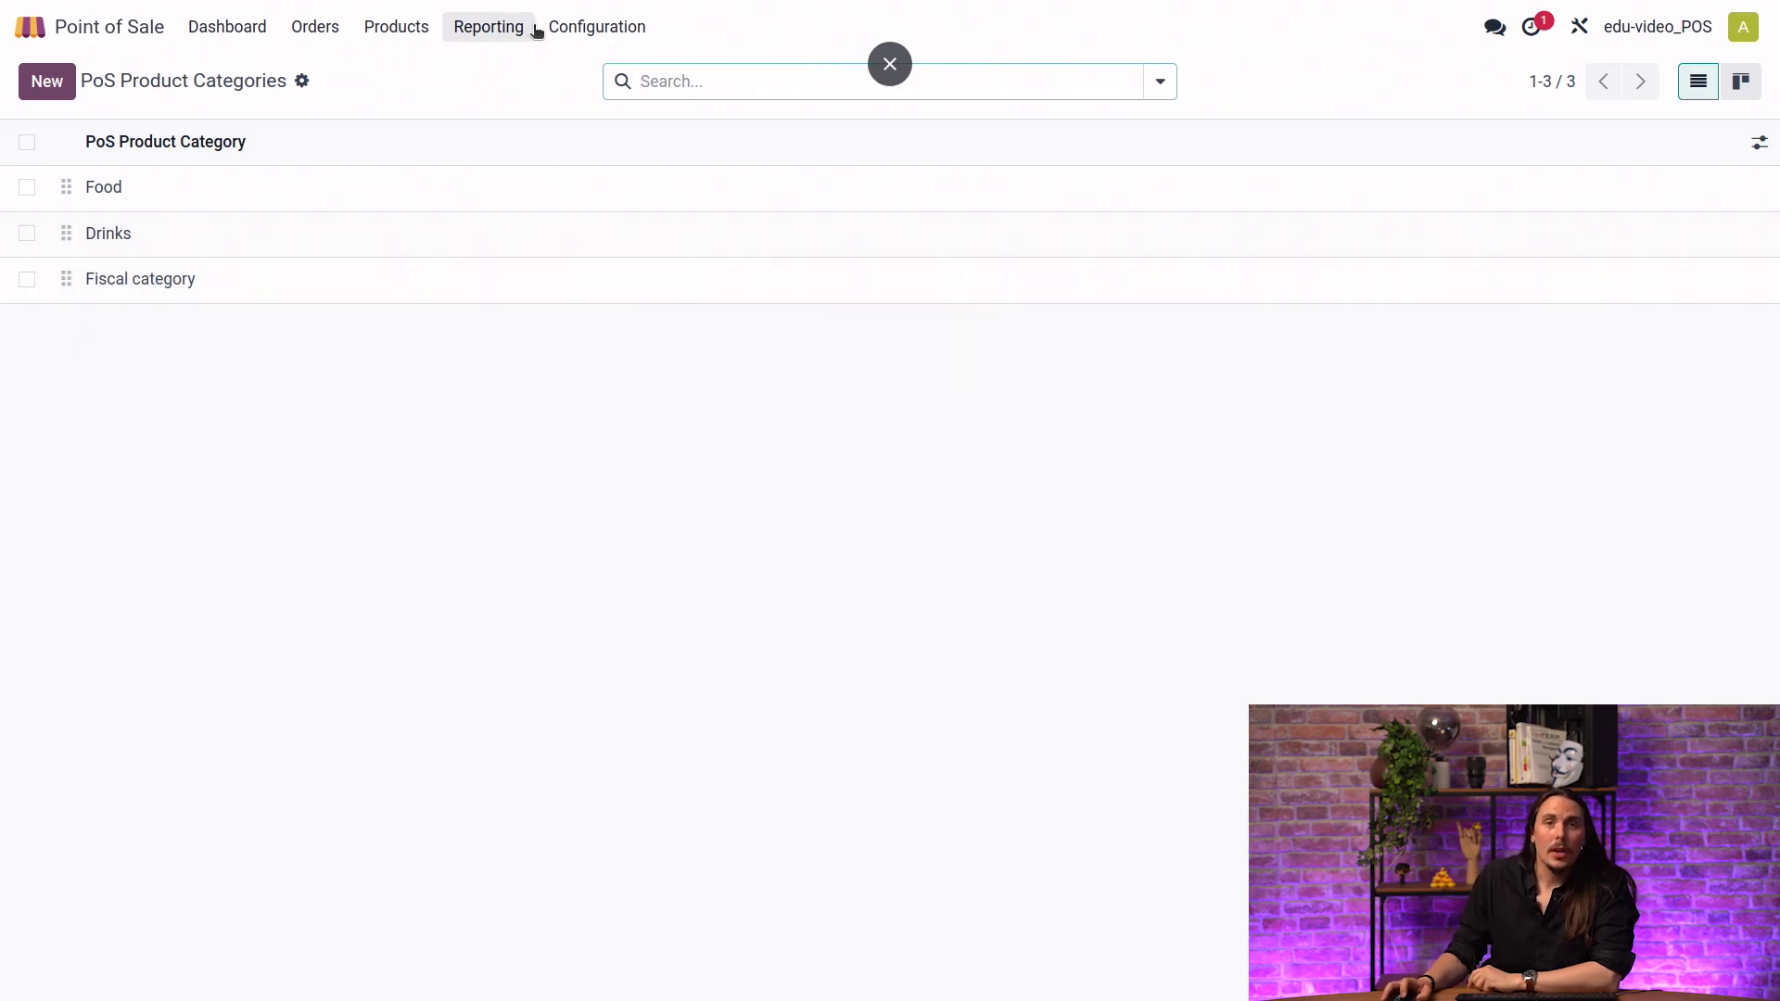
Open the Point of Sale settings and examine the automatic receipt printing options under Bills & Receipts.
{"action": "left_click", "coordinate": [599, 27]}
{"action": "left_click", "coordinate": [608, 73]}
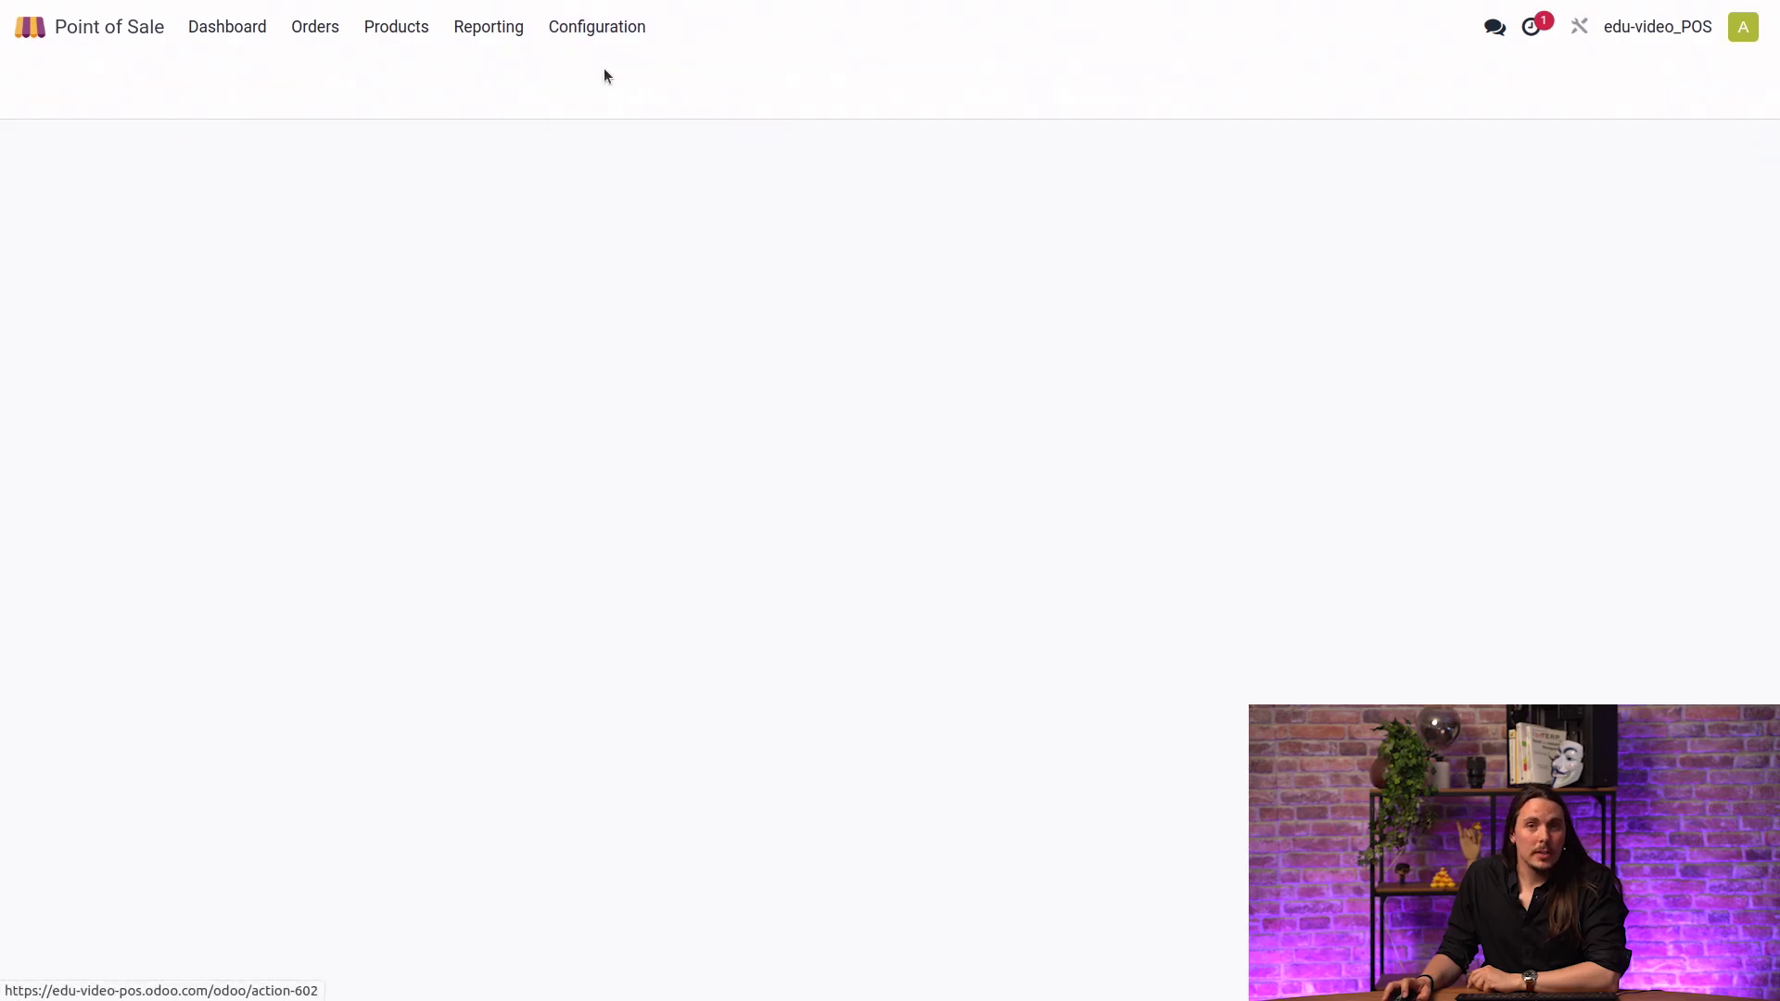
{"action": "scroll", "coordinate": [621, 719], "scroll_direction": "down", "scroll_amount": 12}
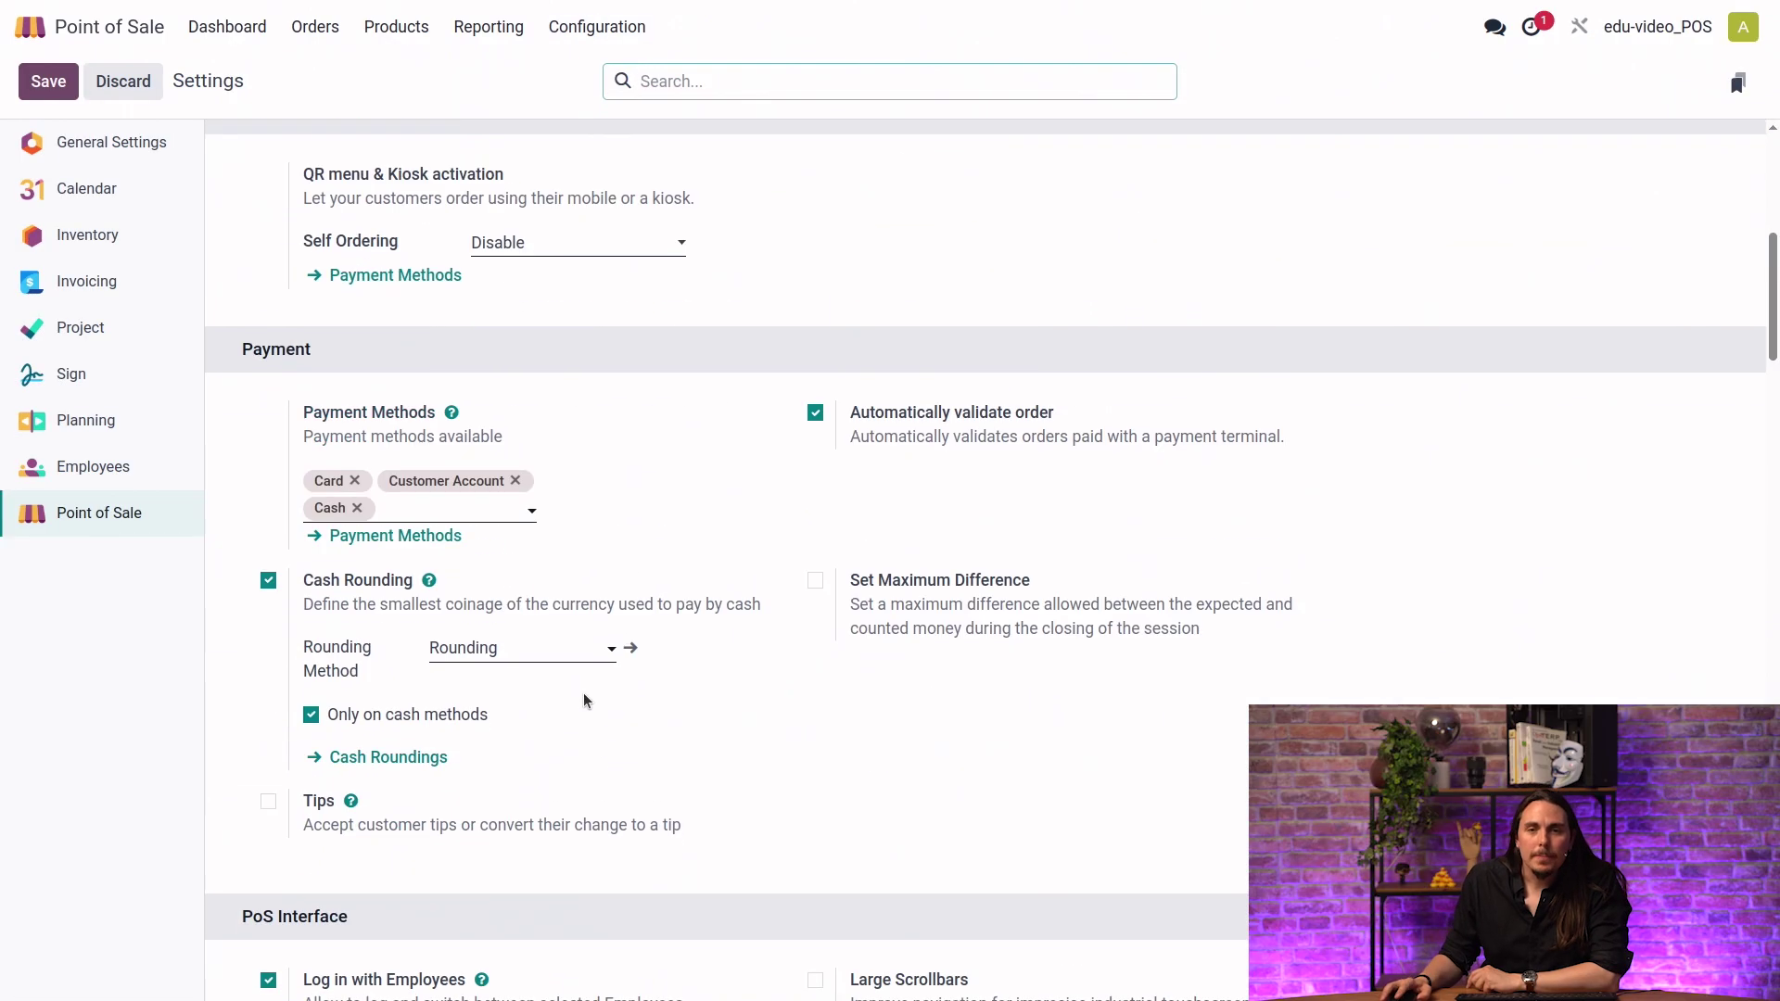
{"action": "scroll", "coordinate": [565, 624], "scroll_direction": "down", "scroll_amount": 10}
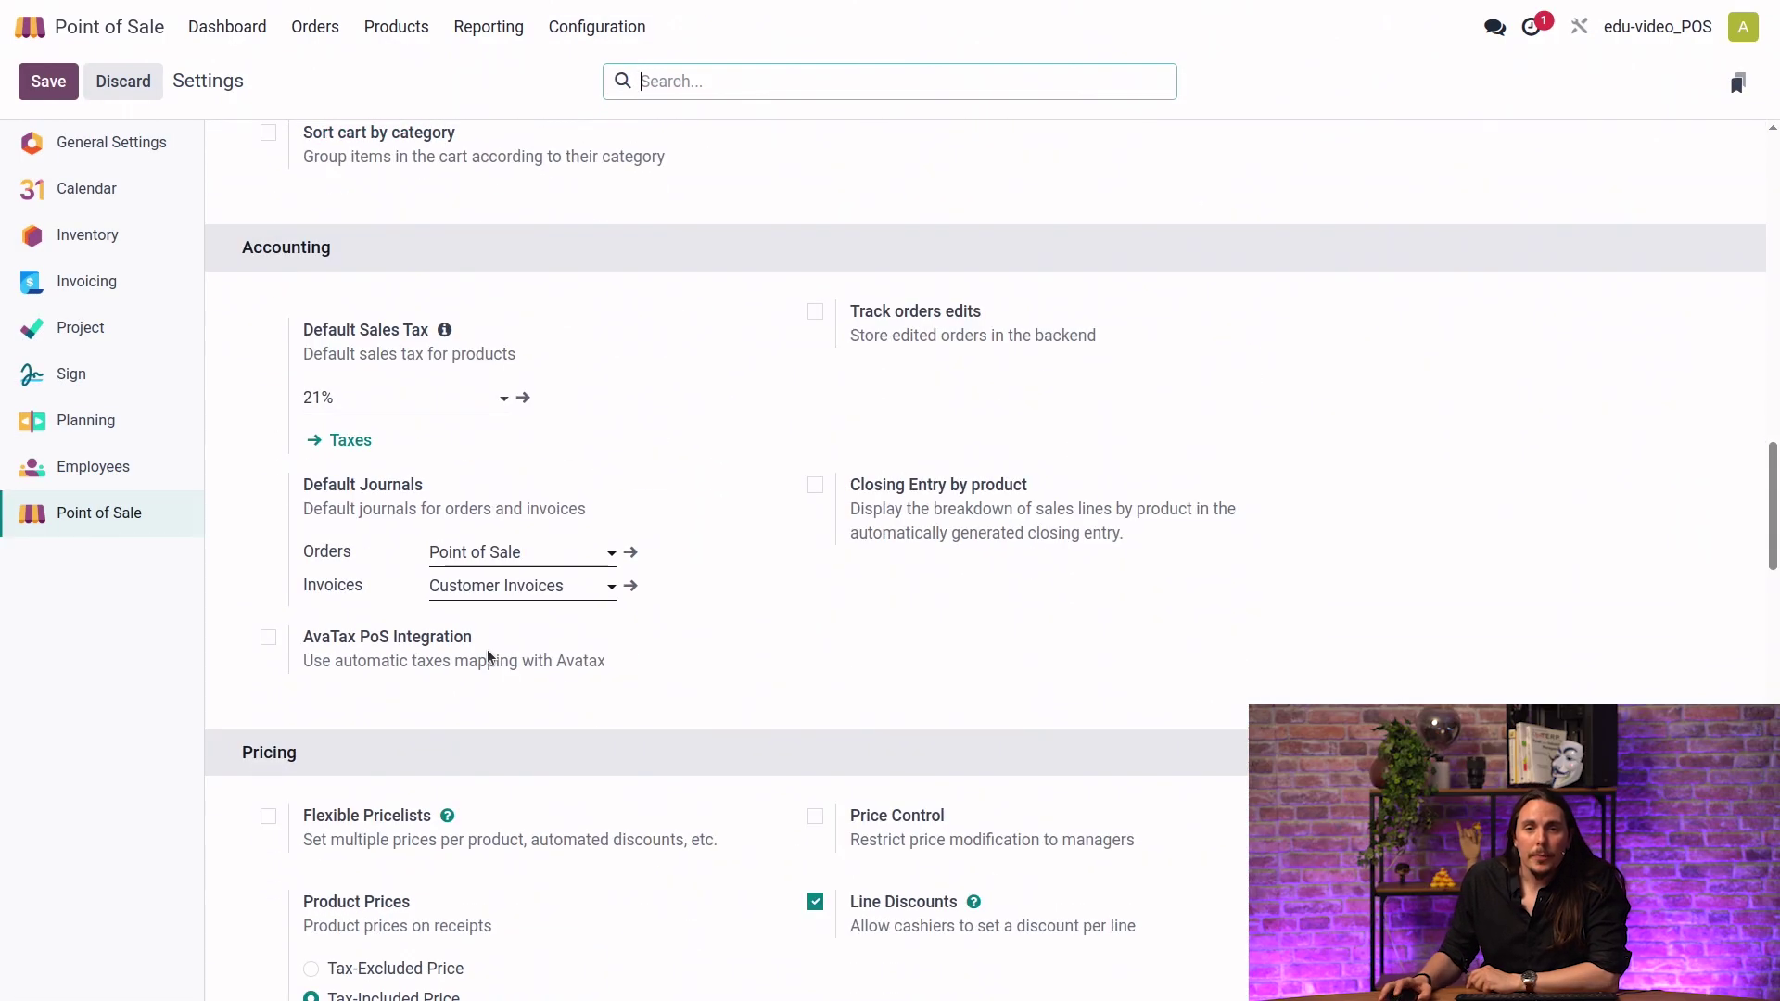
{"action": "scroll", "coordinate": [507, 729], "scroll_direction": "down", "scroll_amount": 3}
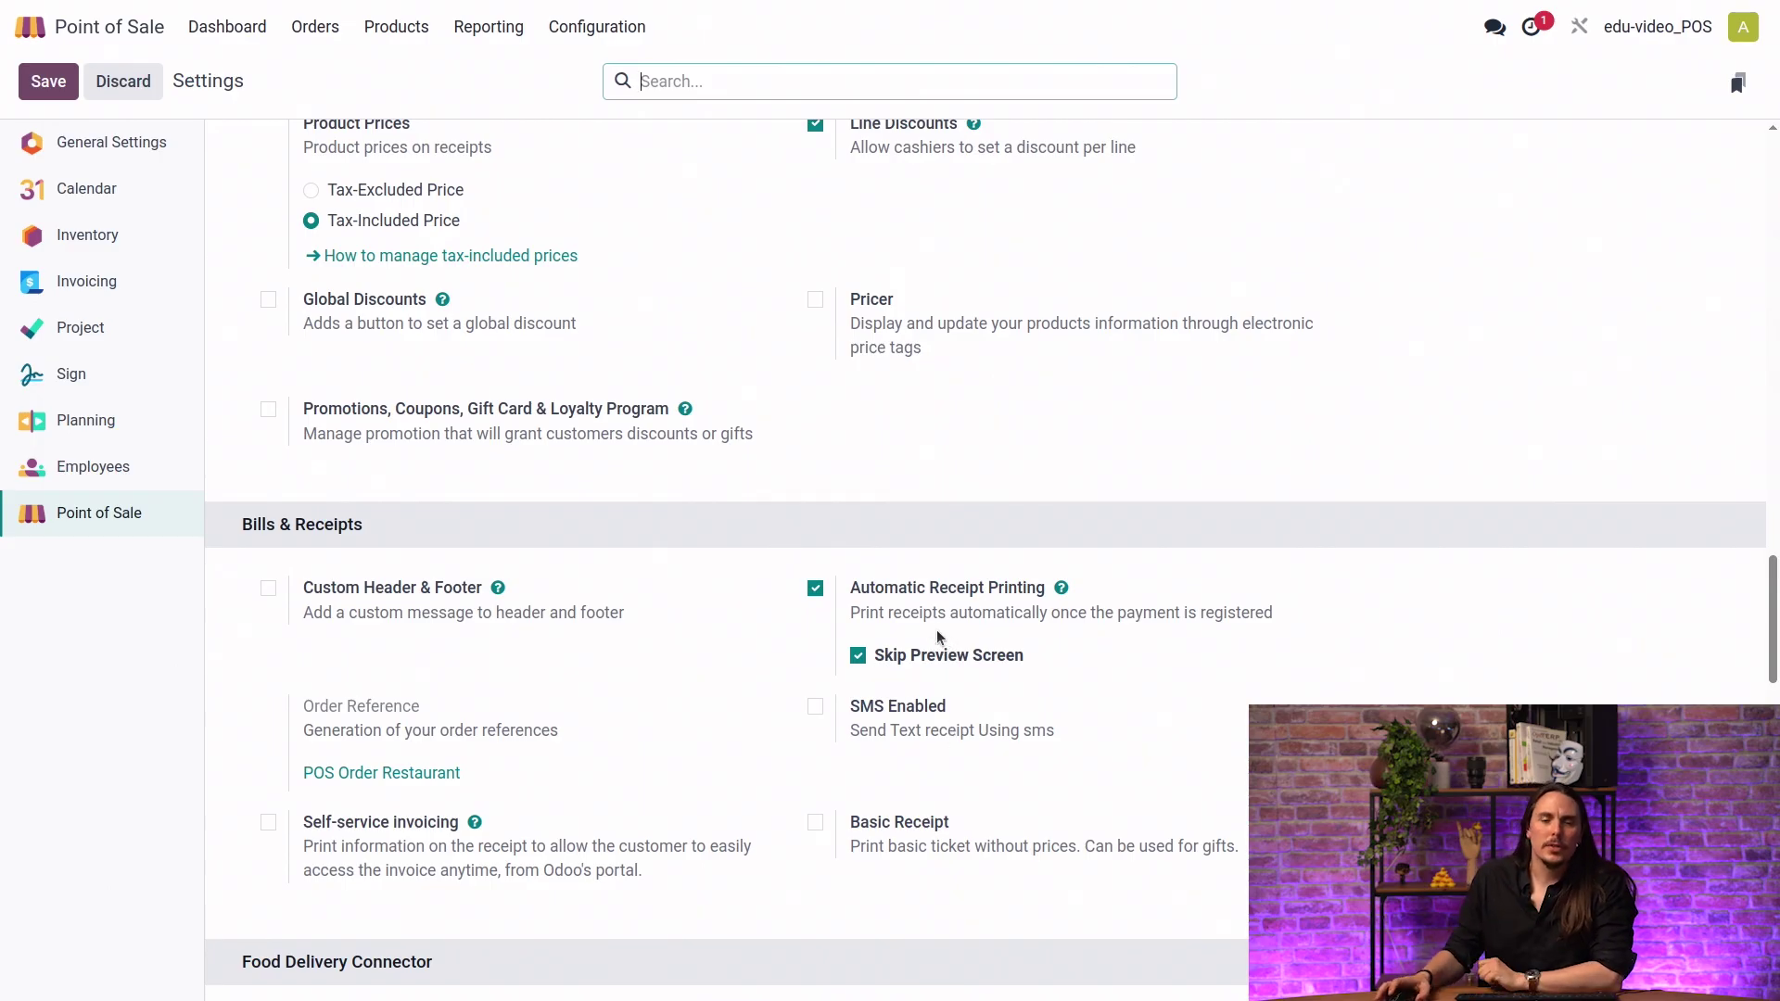
Search the settings for "discou" to examine the Line Discounts and Global Discounts options.
{"action": "scroll", "coordinate": [901, 656], "scroll_direction": "down", "scroll_amount": 3}
{"action": "scroll", "coordinate": [909, 646], "scroll_direction": "down", "scroll_amount": 15}
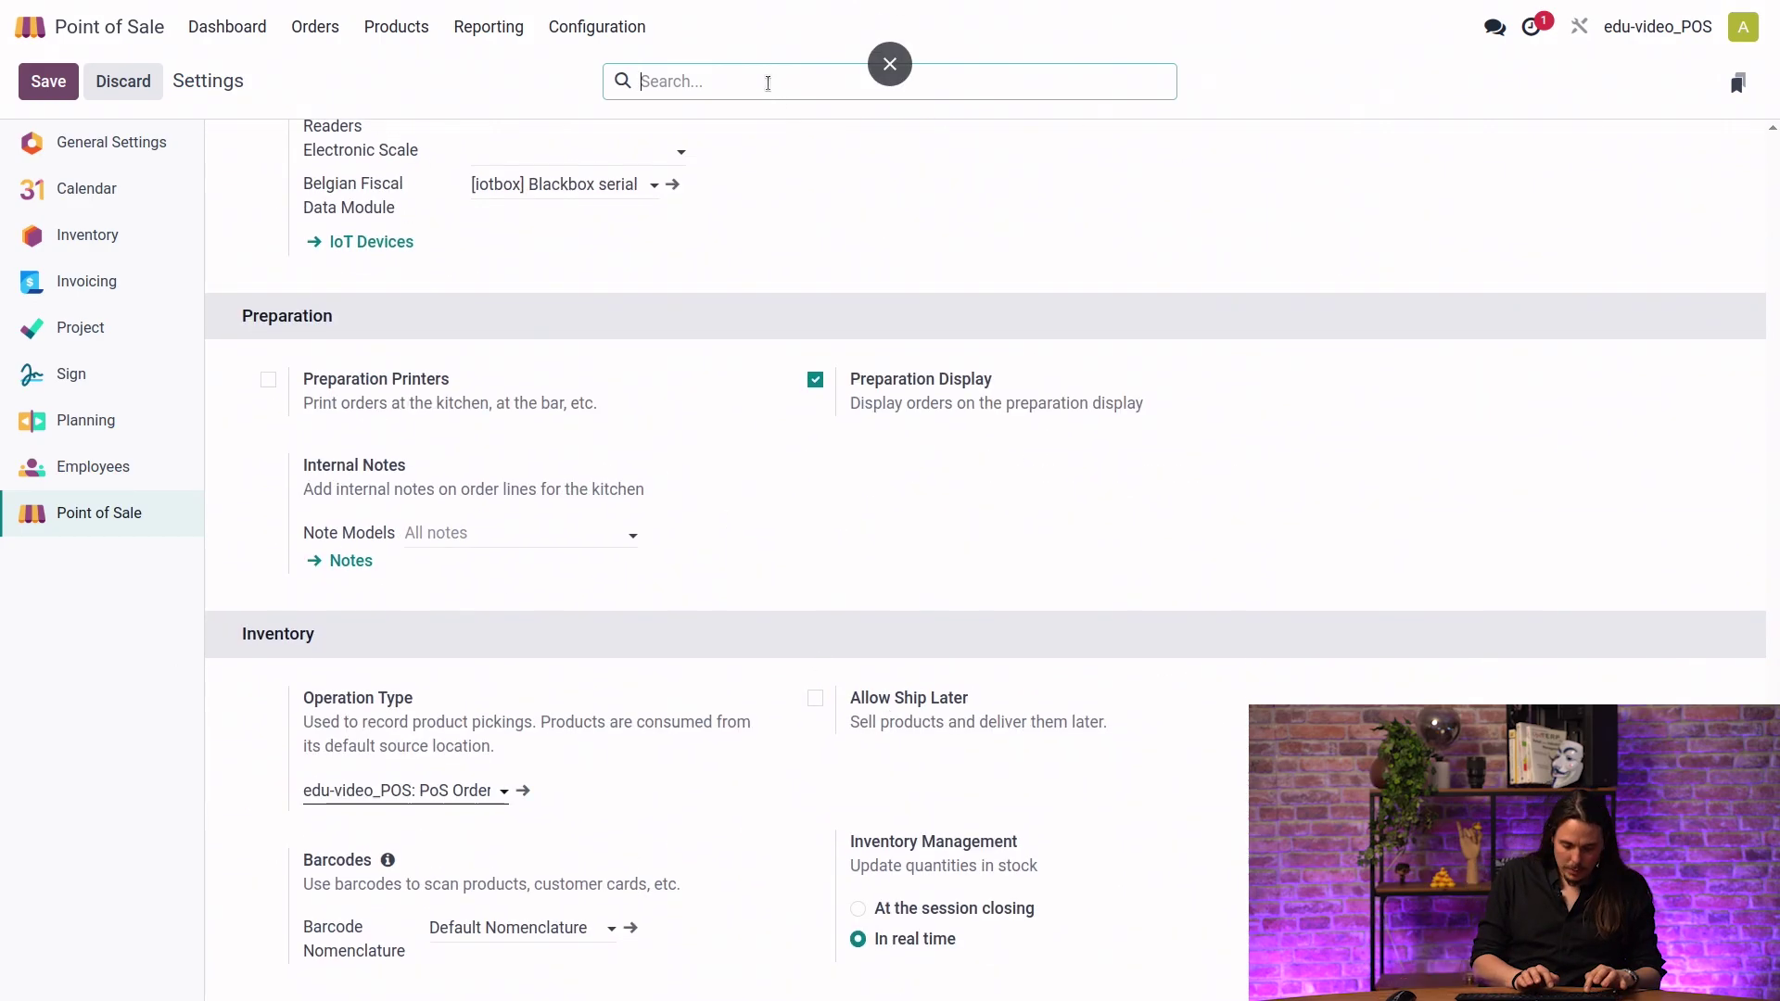
{"action": "type", "text": "discou"}
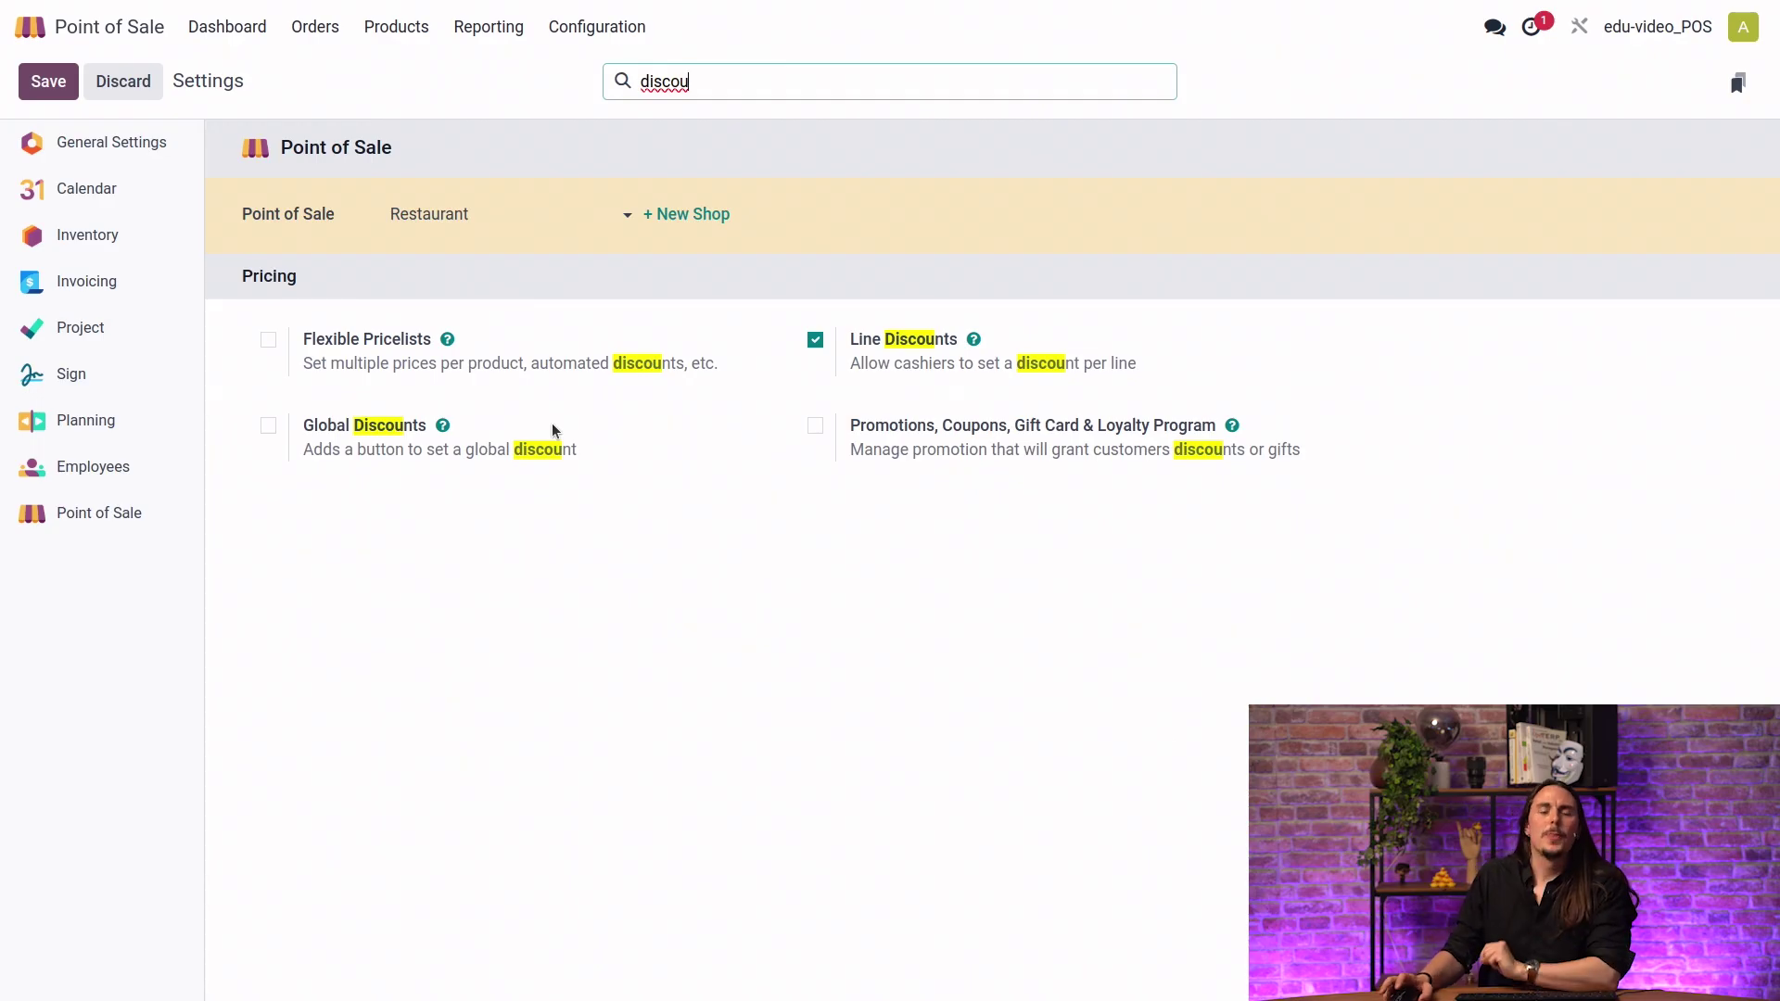
Reload the full Point of Sale settings and examine the IoT Box devices under Connected Devices.
{"action": "left_click", "coordinate": [609, 30]}
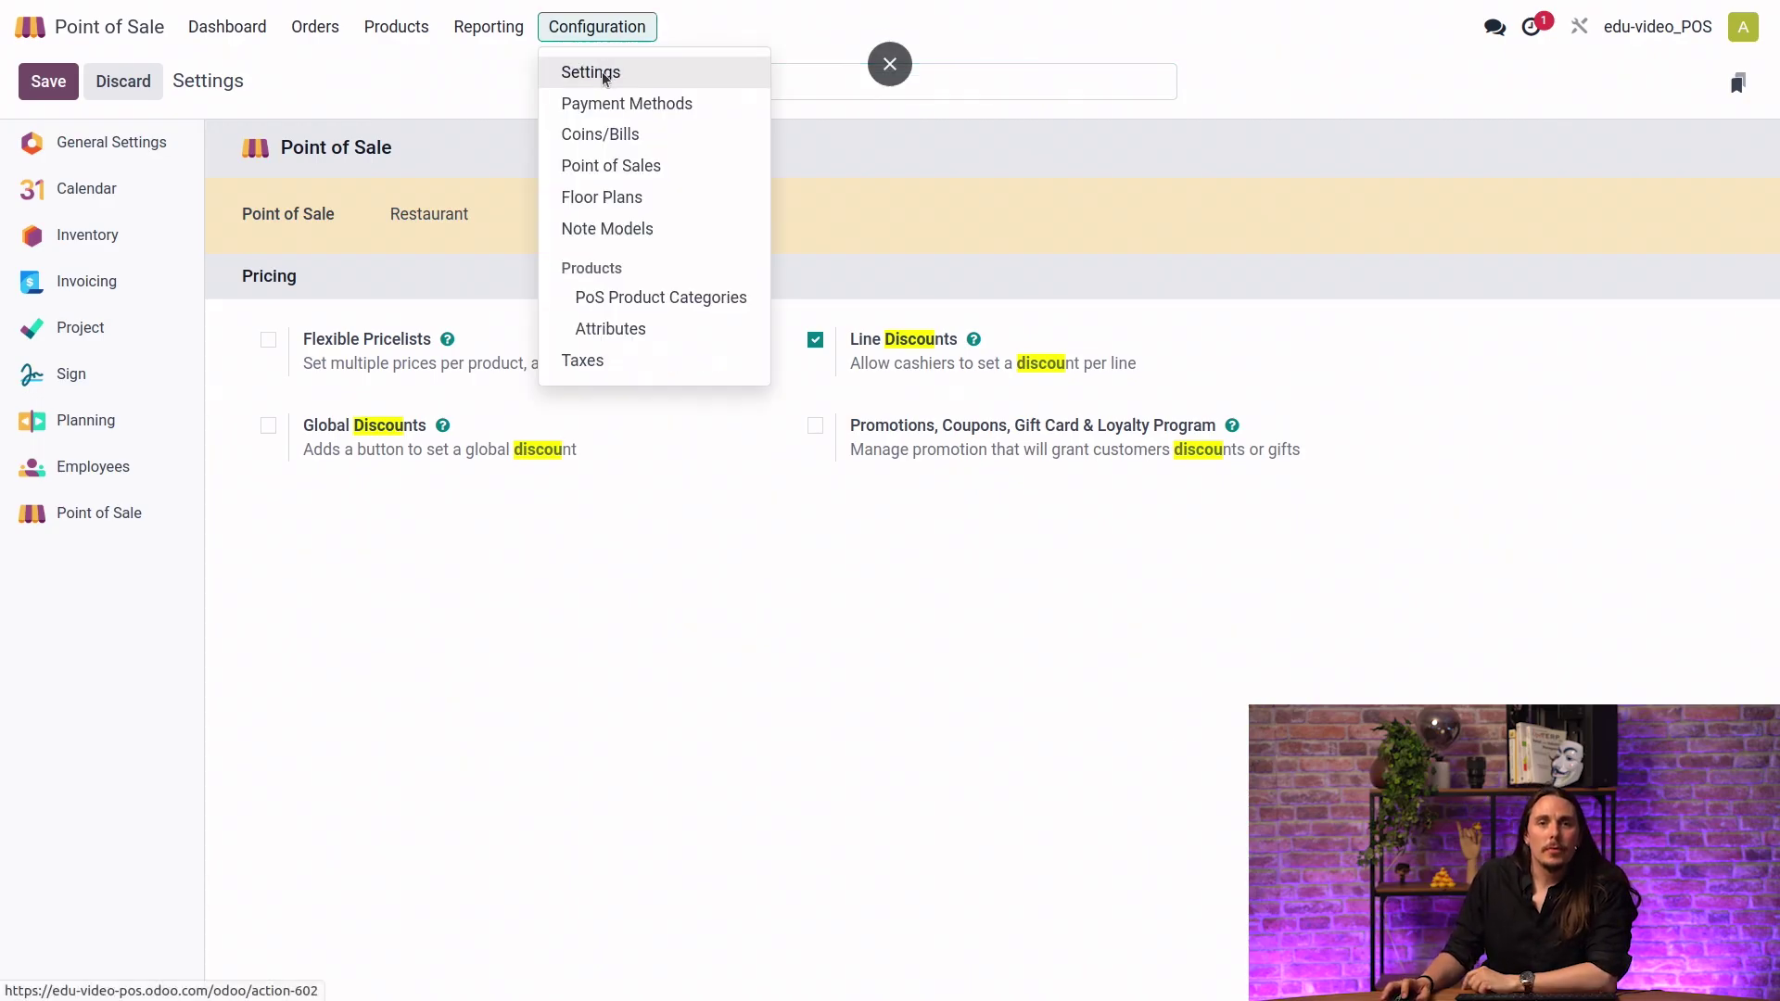
{"action": "left_click", "coordinate": [603, 74]}
{"action": "scroll", "coordinate": [584, 568], "scroll_direction": "down", "scroll_amount": 10}
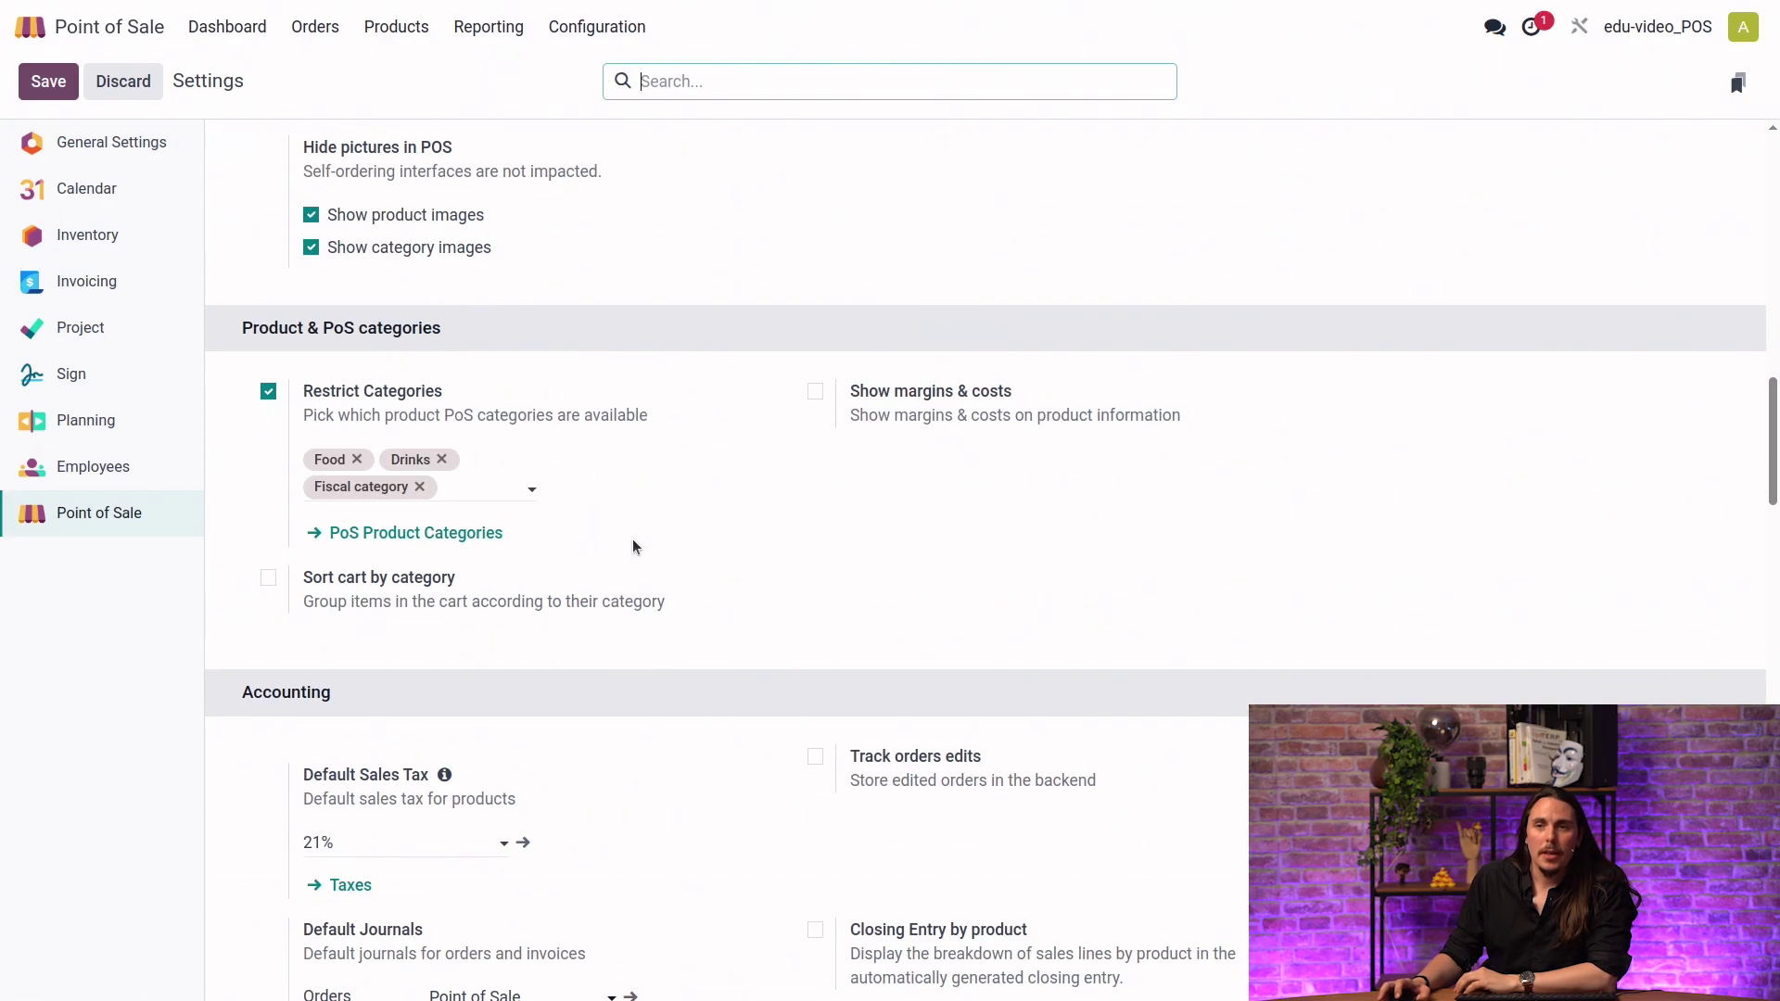
{"action": "scroll", "coordinate": [634, 547], "scroll_direction": "down", "scroll_amount": 20}
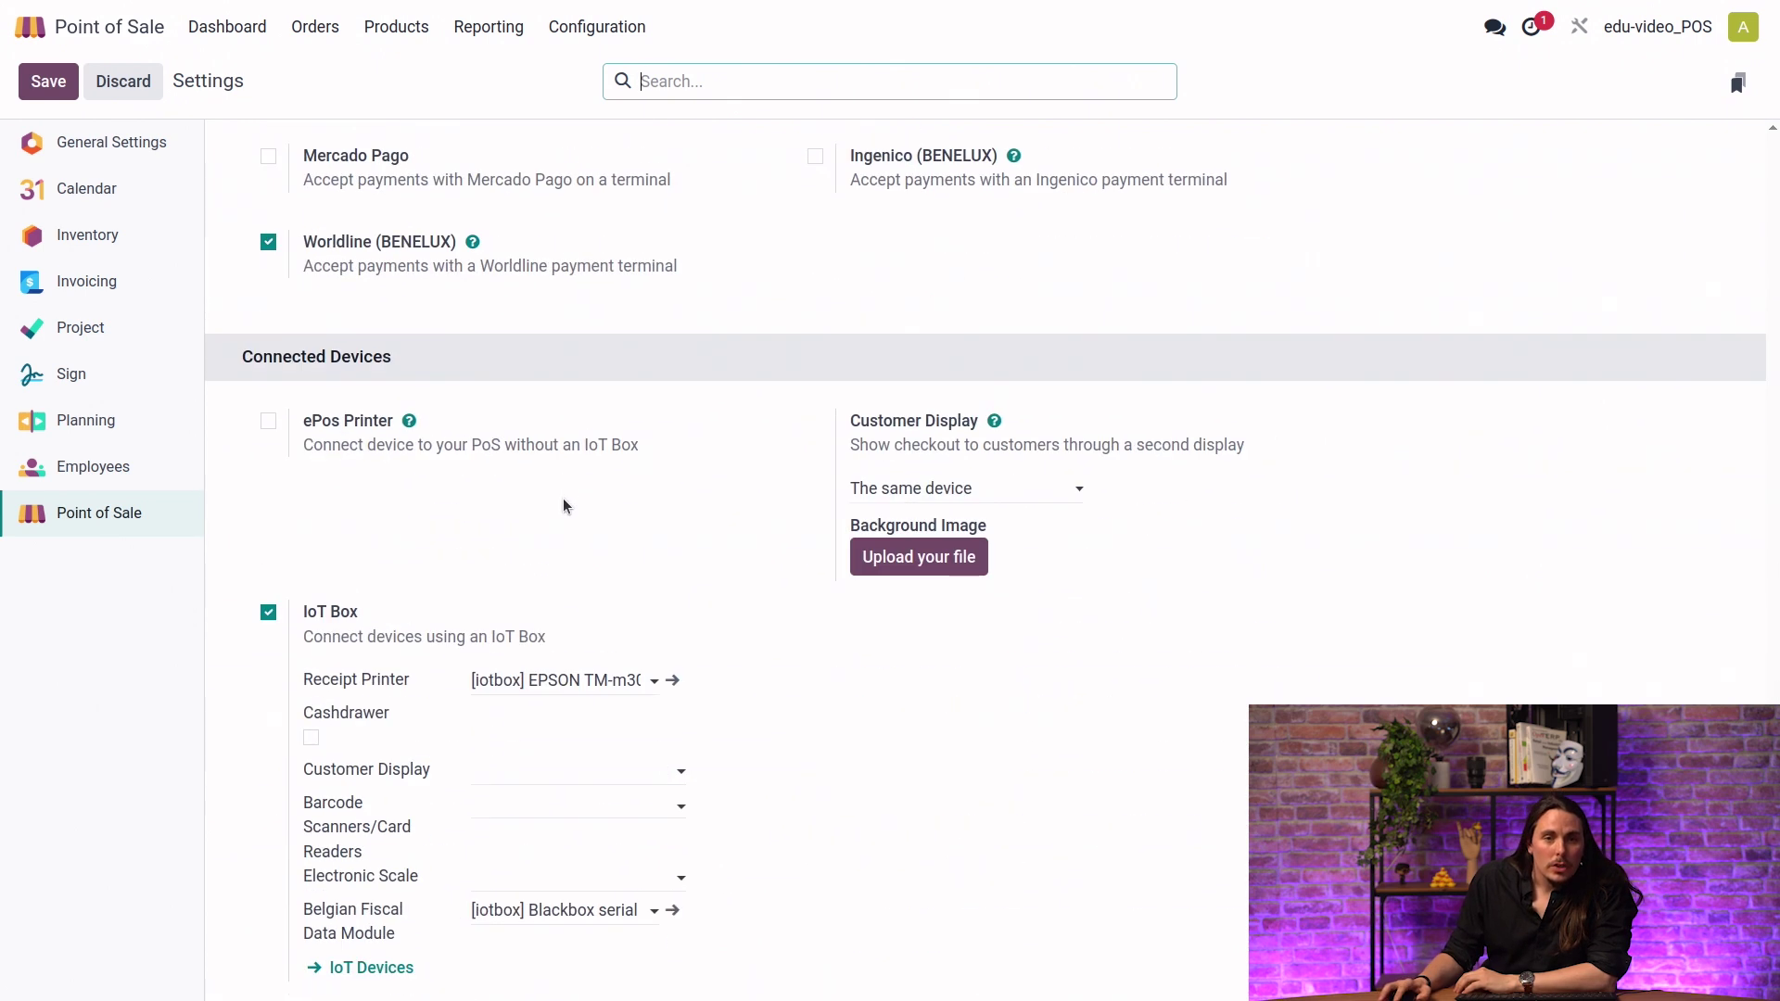
Make sure the IoT Box's Belgian Fiscal Data Module is set to the [iotbox] Blackbox serial device and save the Point of Sale settings.
{"action": "scroll", "coordinate": [556, 491], "scroll_direction": "down", "scroll_amount": 2}
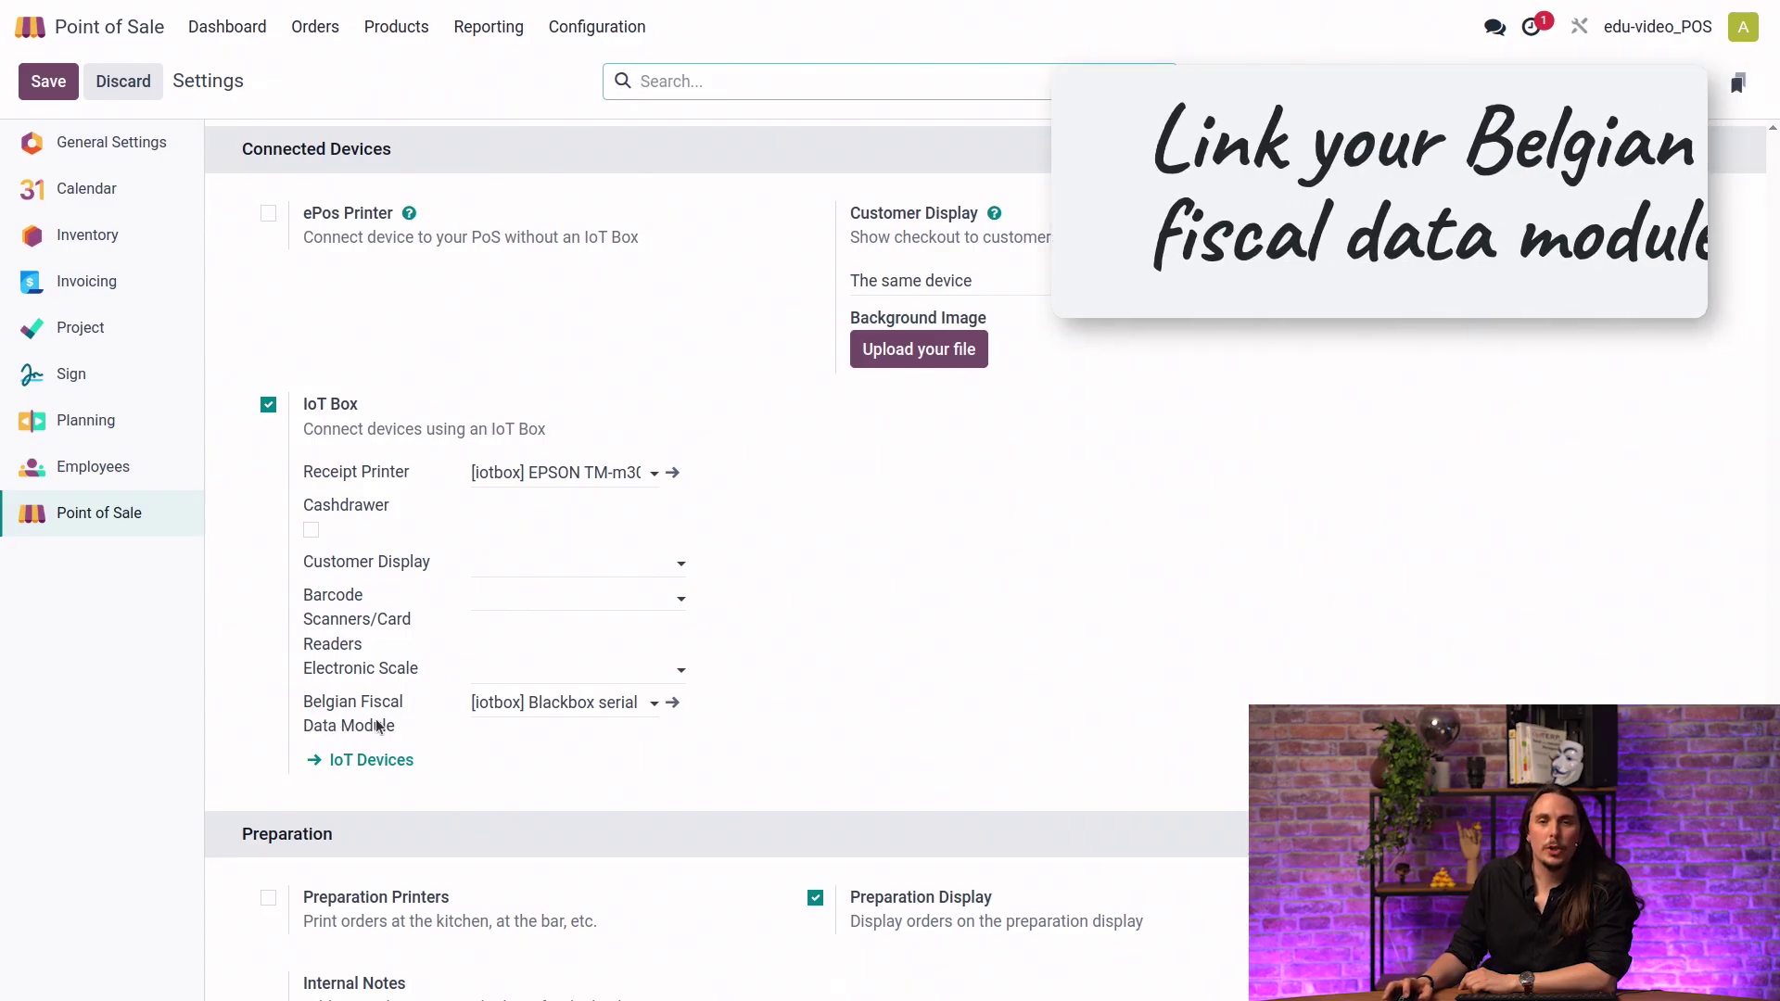
{"action": "left_click", "coordinate": [597, 703]}
{"action": "left_click", "coordinate": [1150, 477]}
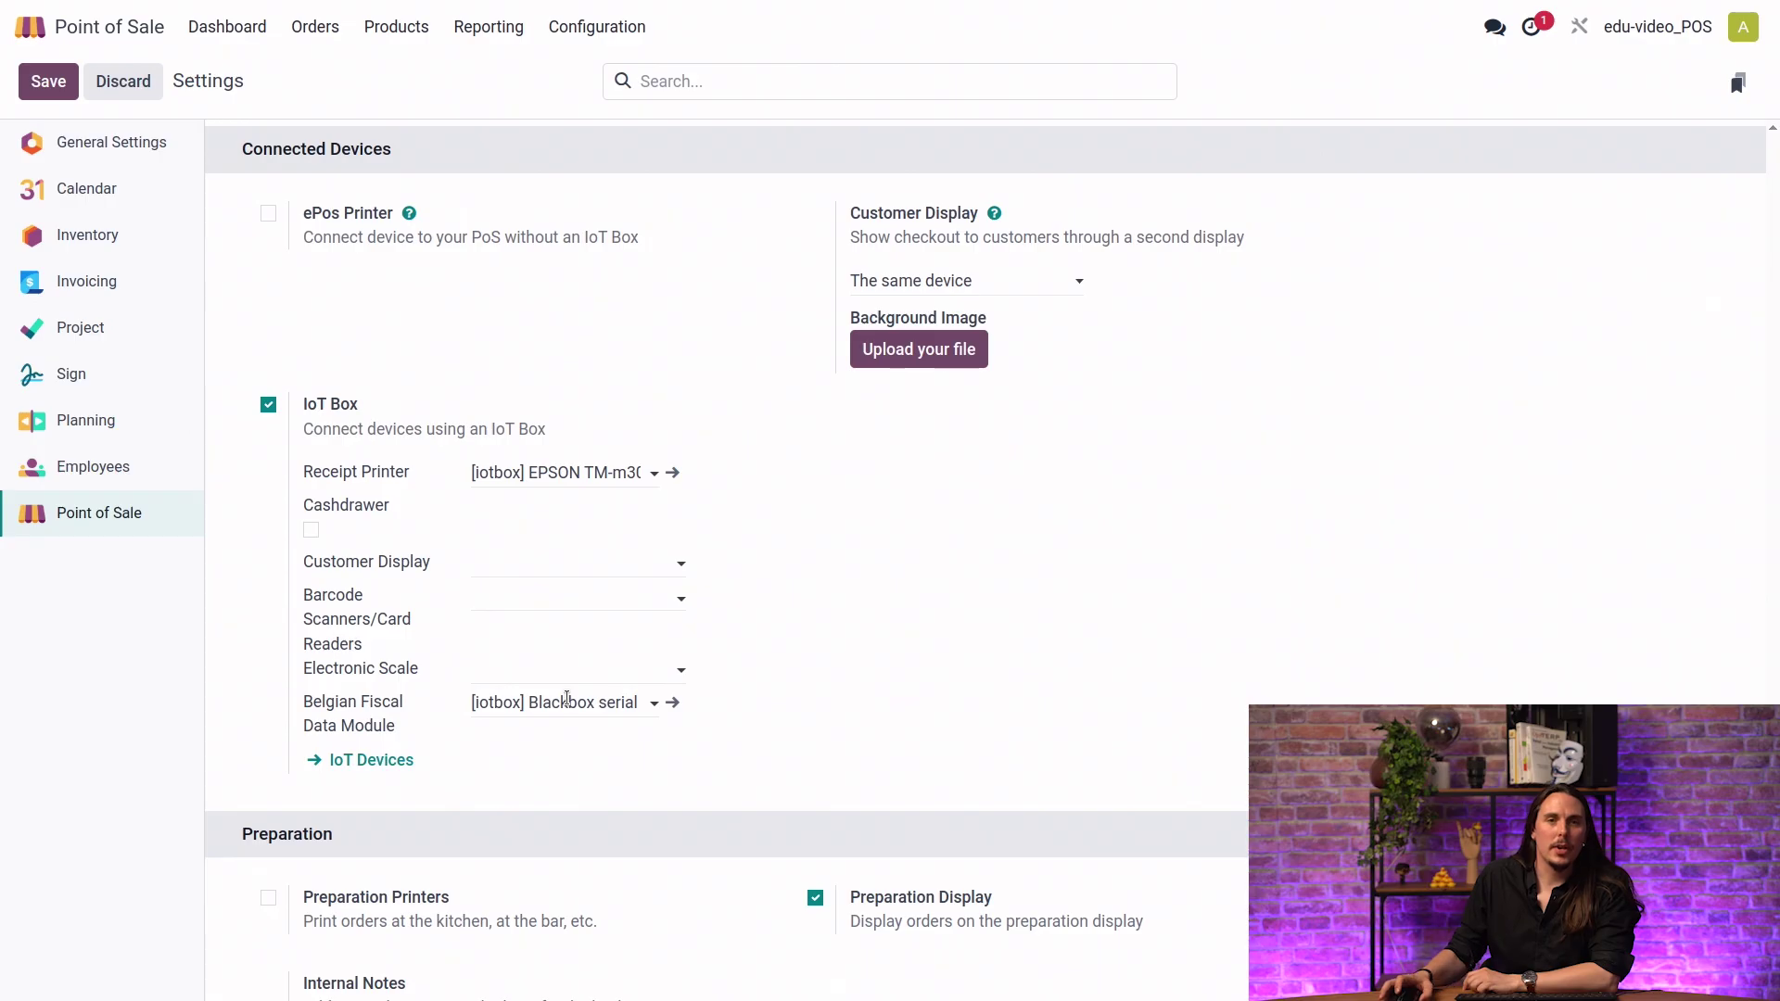
{"action": "left_click", "coordinate": [51, 85]}
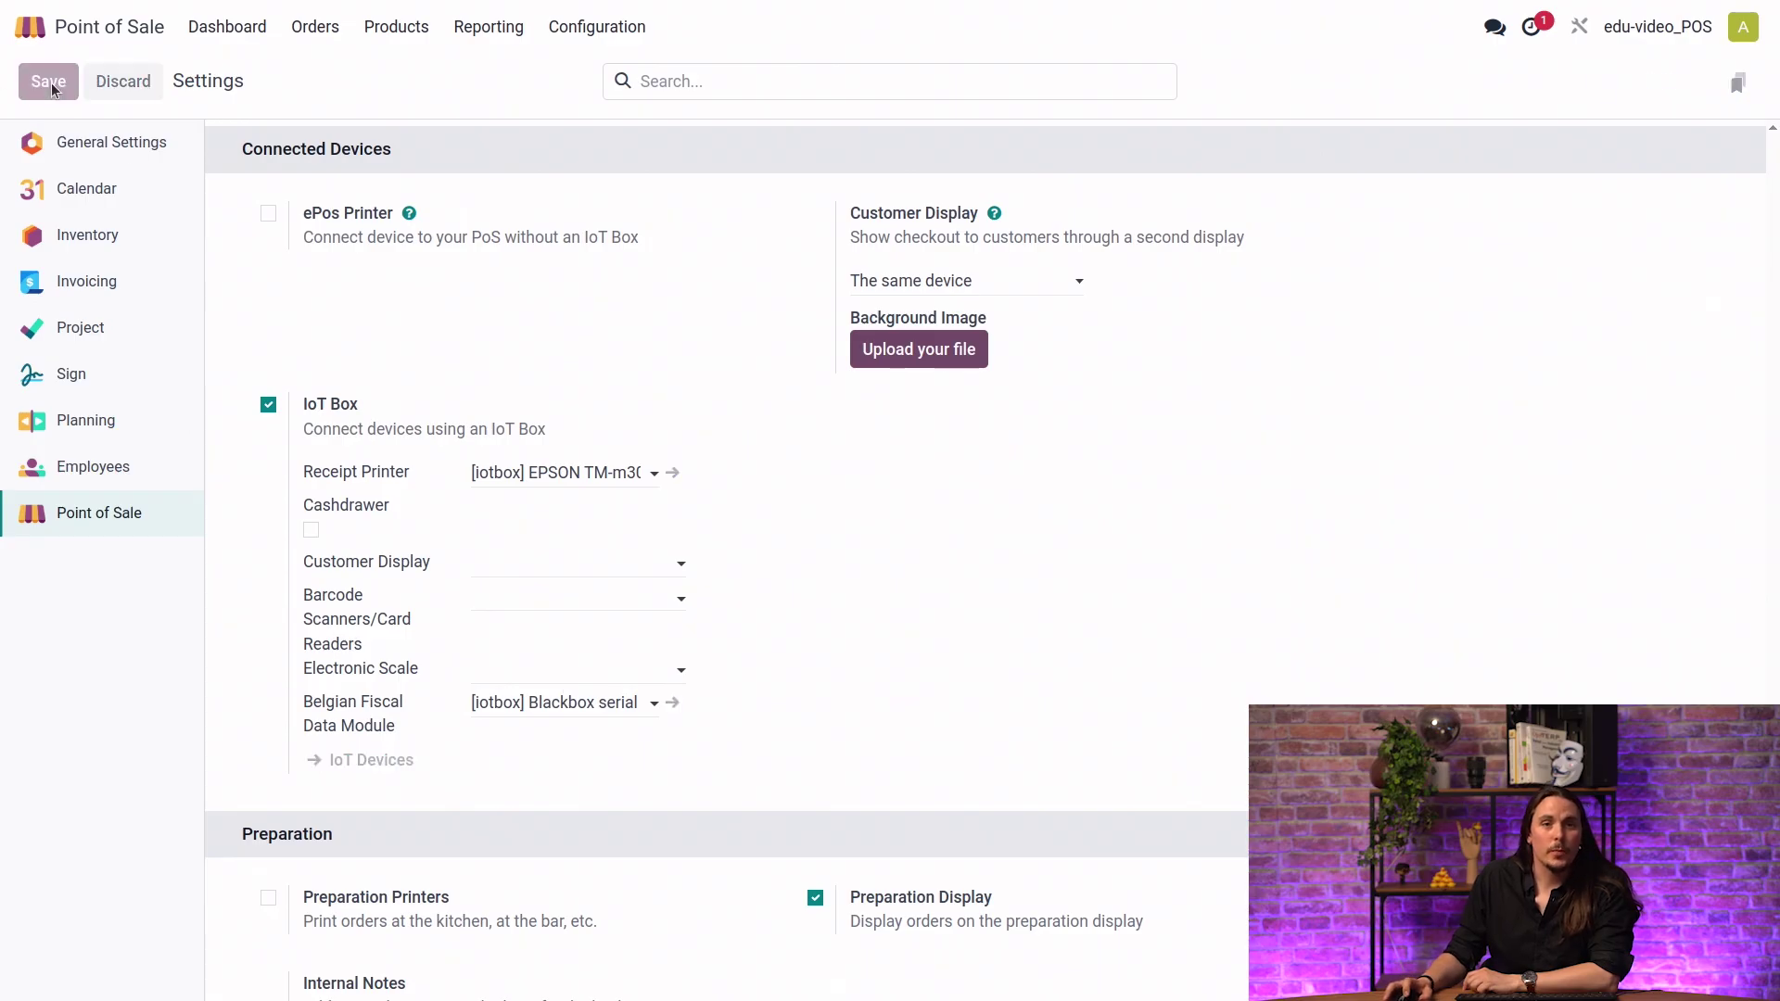
Switch to the general Settings app and open the internal user's record from user management to examine its INSZ Number field.
{"action": "left_click", "coordinate": [31, 25]}
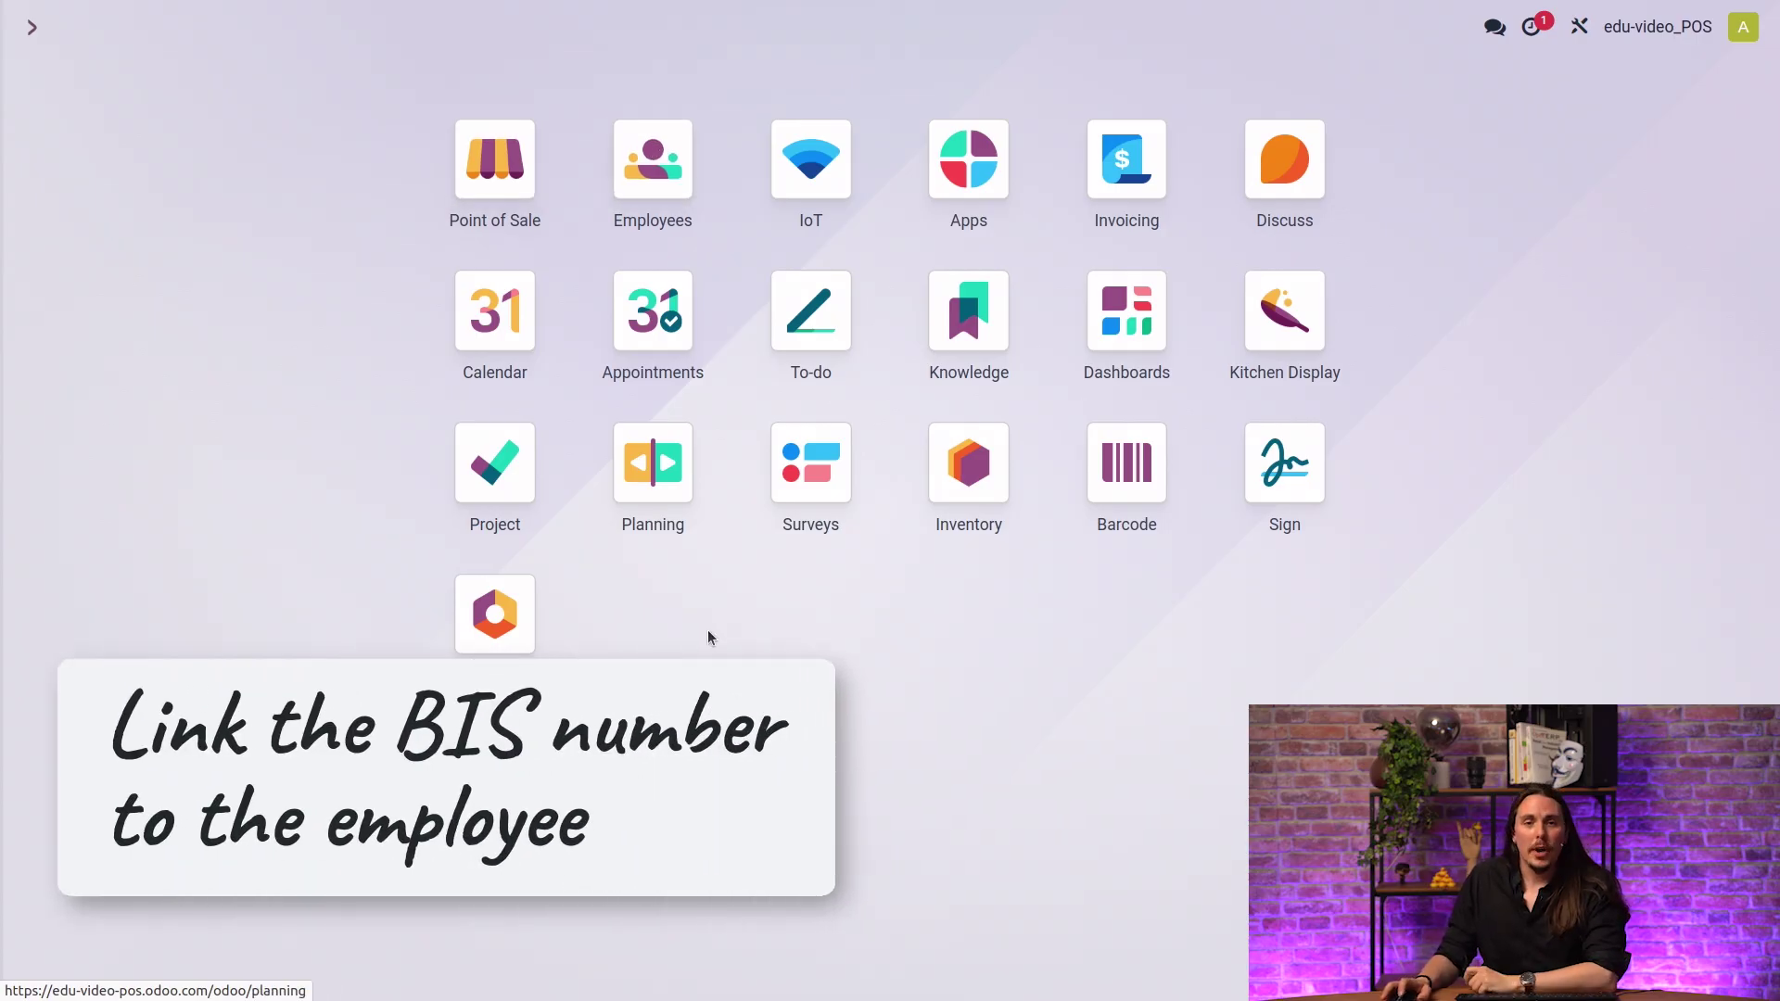
{"action": "left_click", "coordinate": [512, 614]}
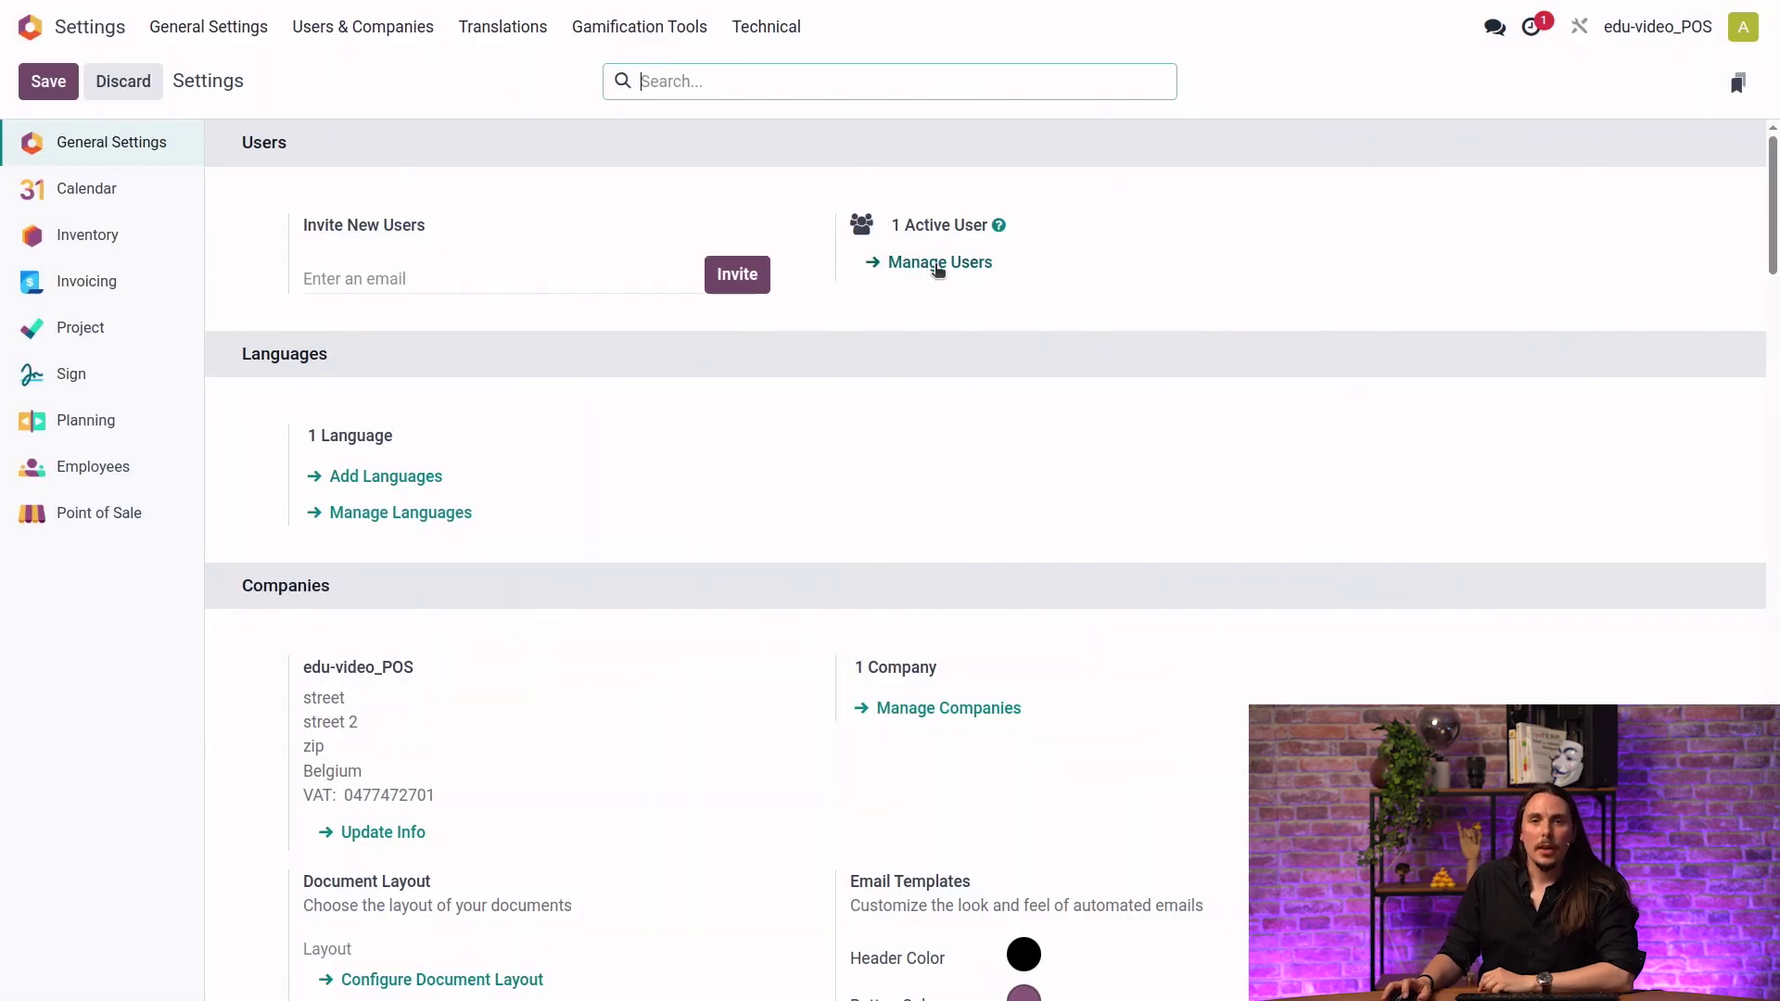
{"action": "left_click", "coordinate": [937, 264]}
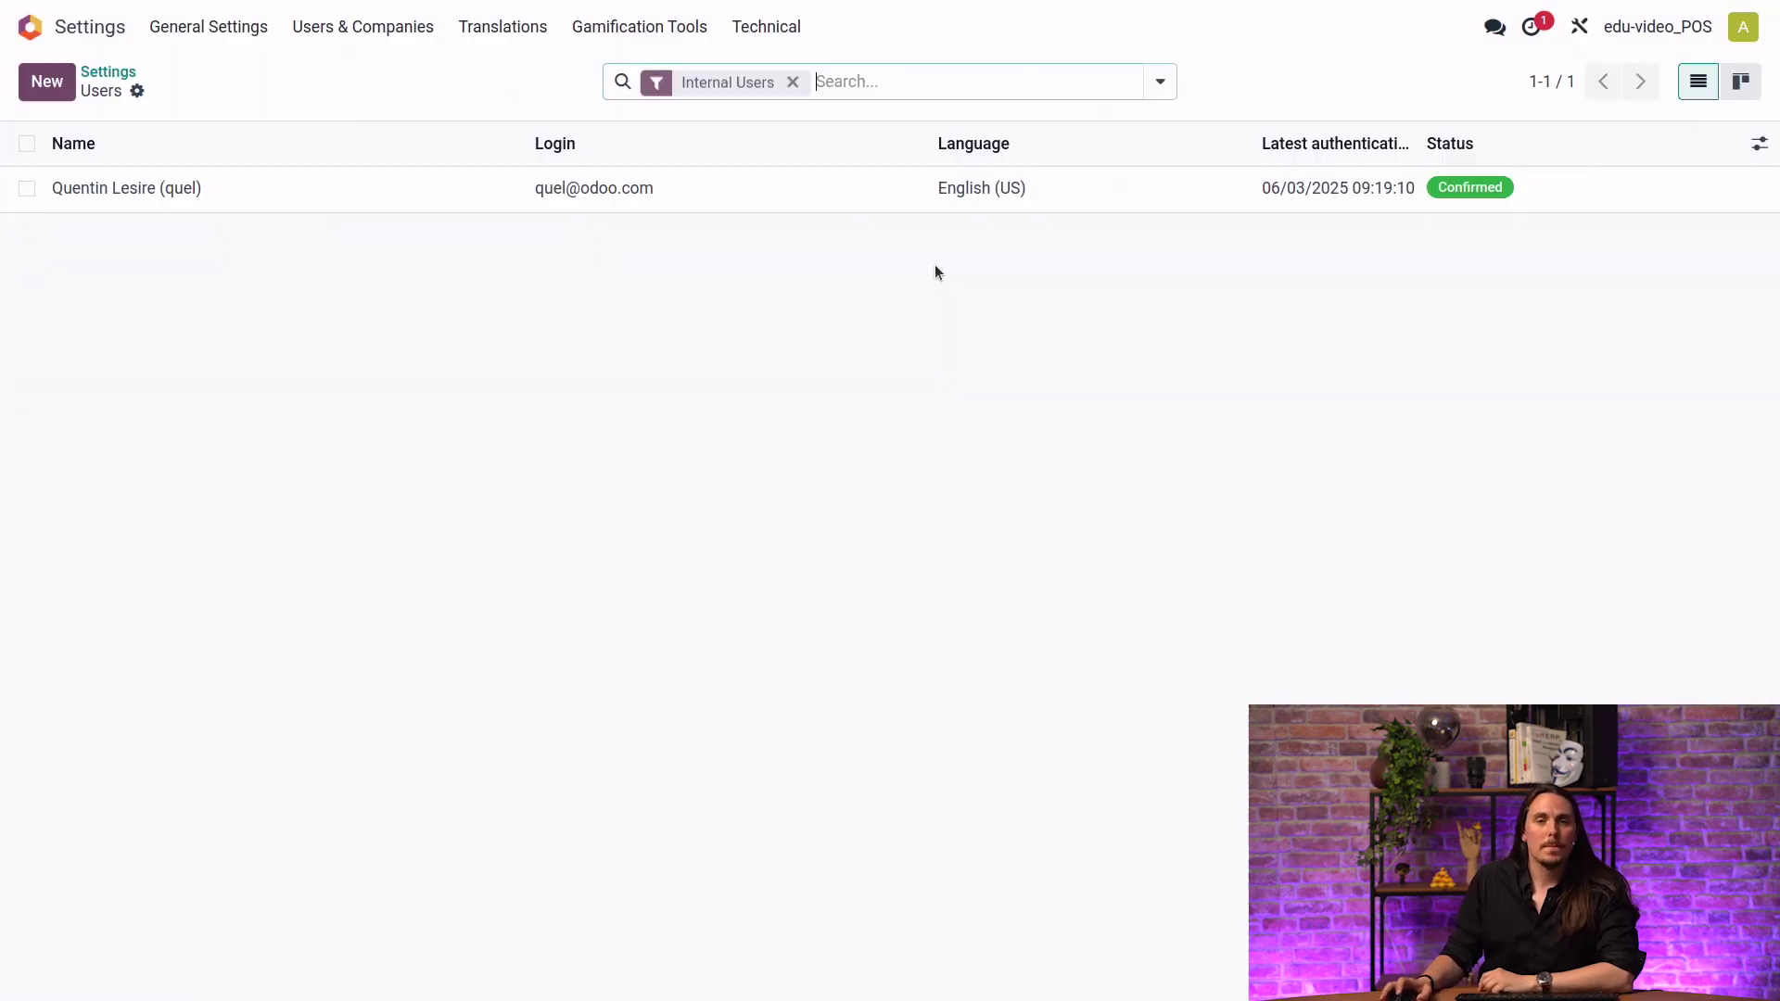
{"action": "left_click", "coordinate": [173, 194]}
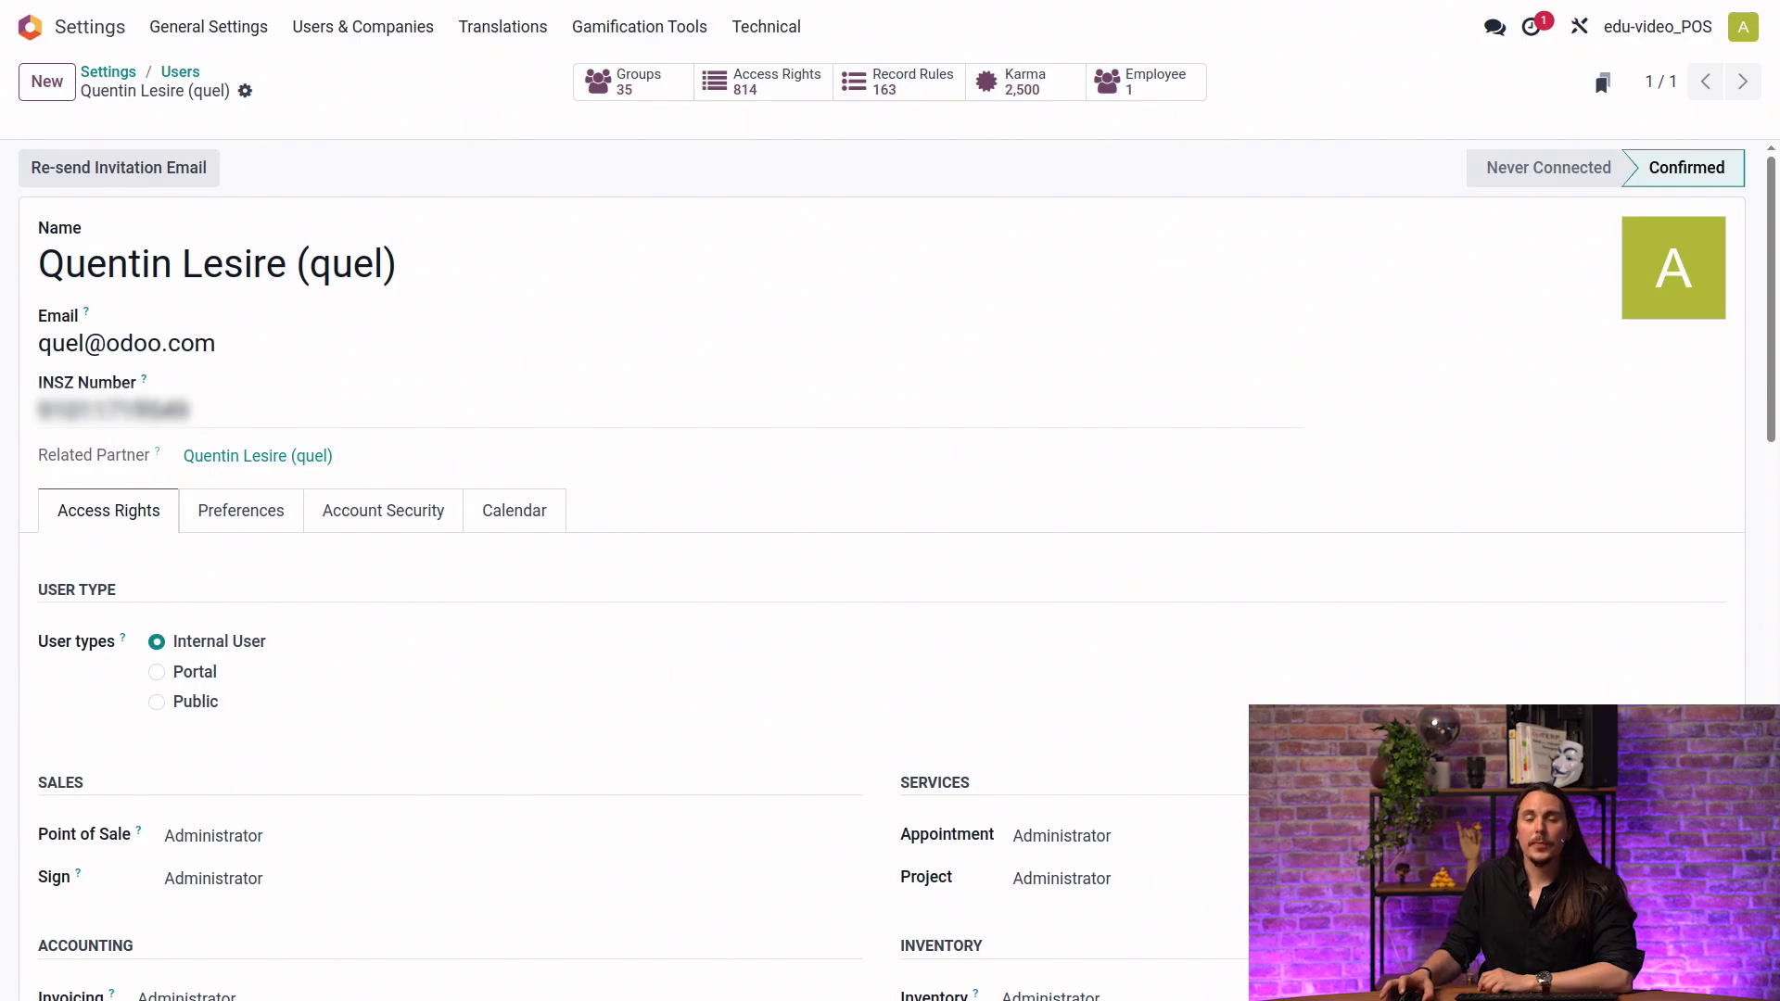
Open the employee record linked to this user and view its Settings details.
{"action": "left_click", "coordinate": [1144, 79]}
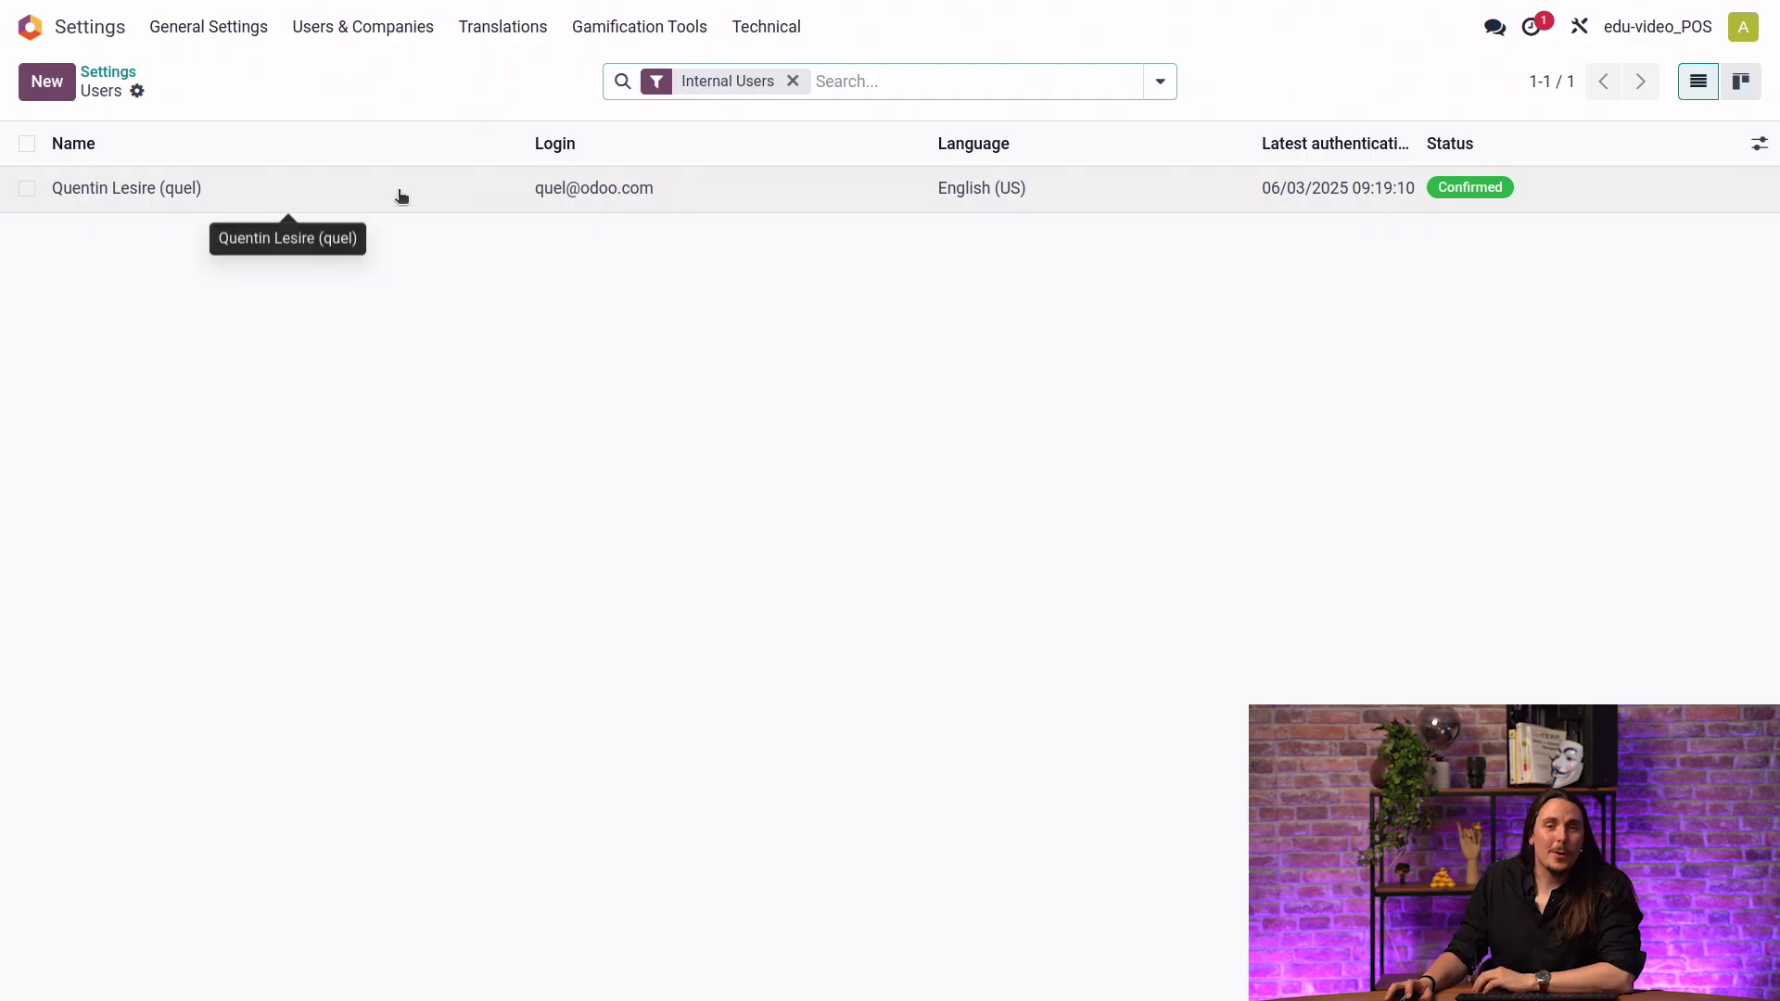
{"action": "left_click", "coordinate": [602, 210]}
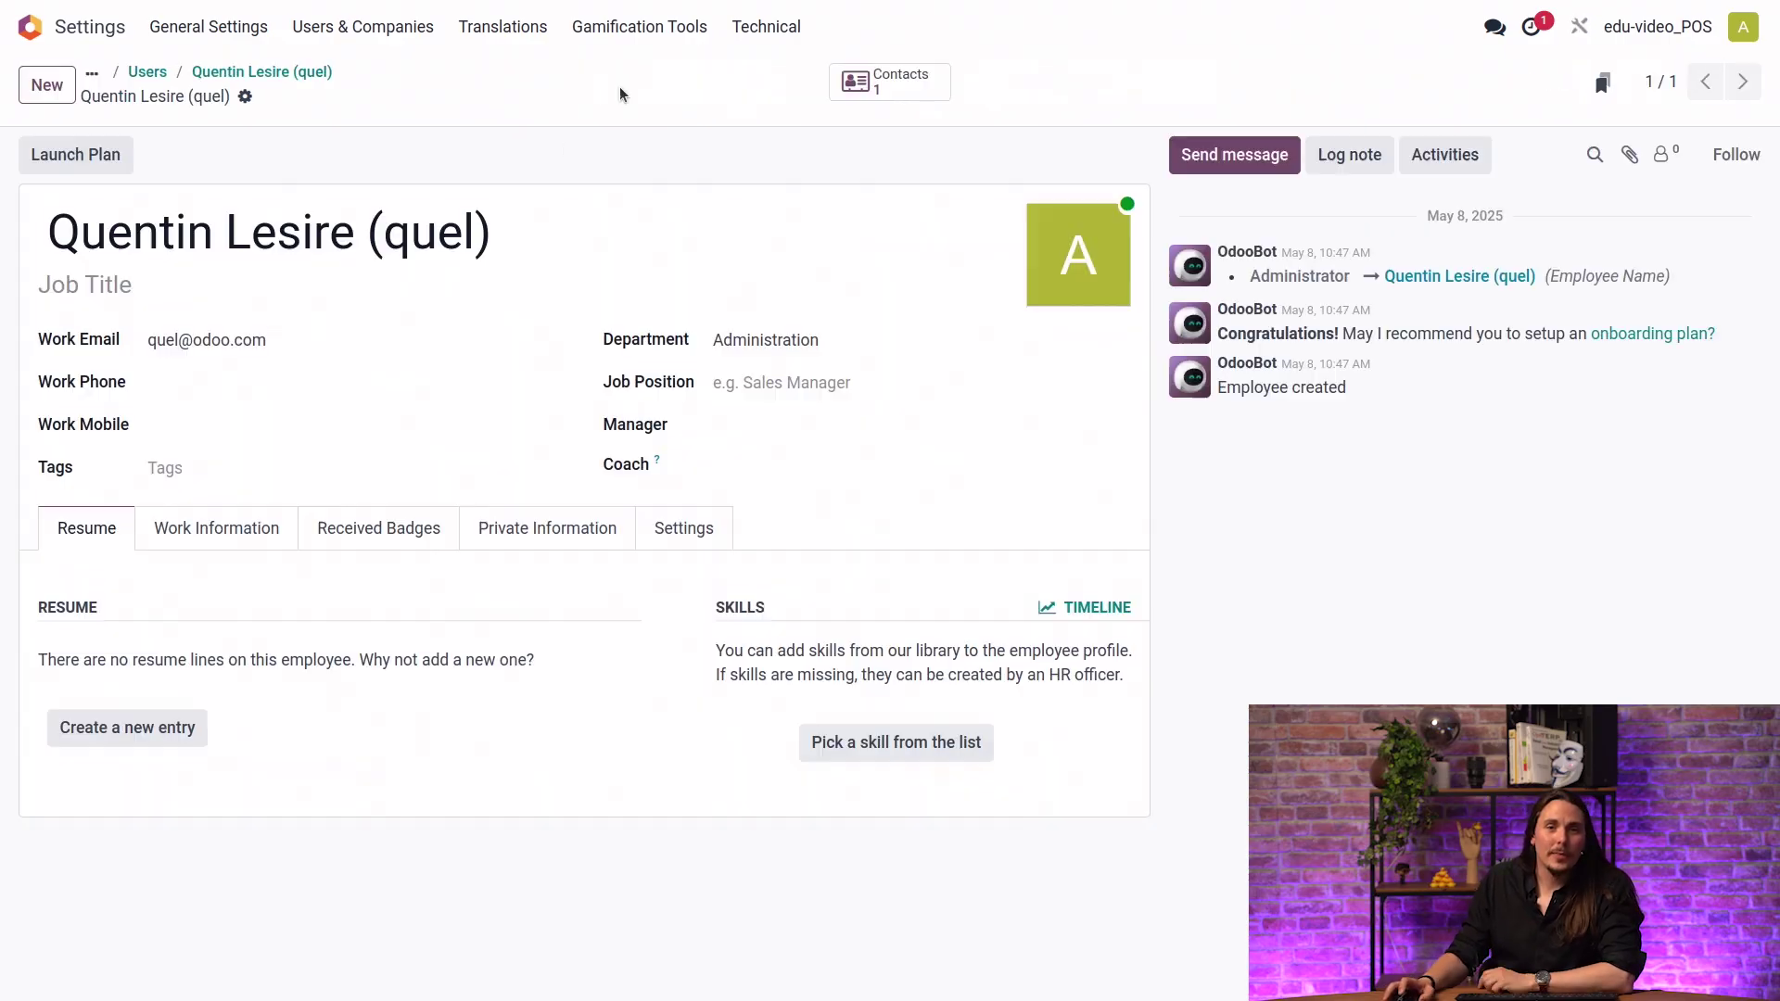
{"action": "left_click", "coordinate": [704, 539]}
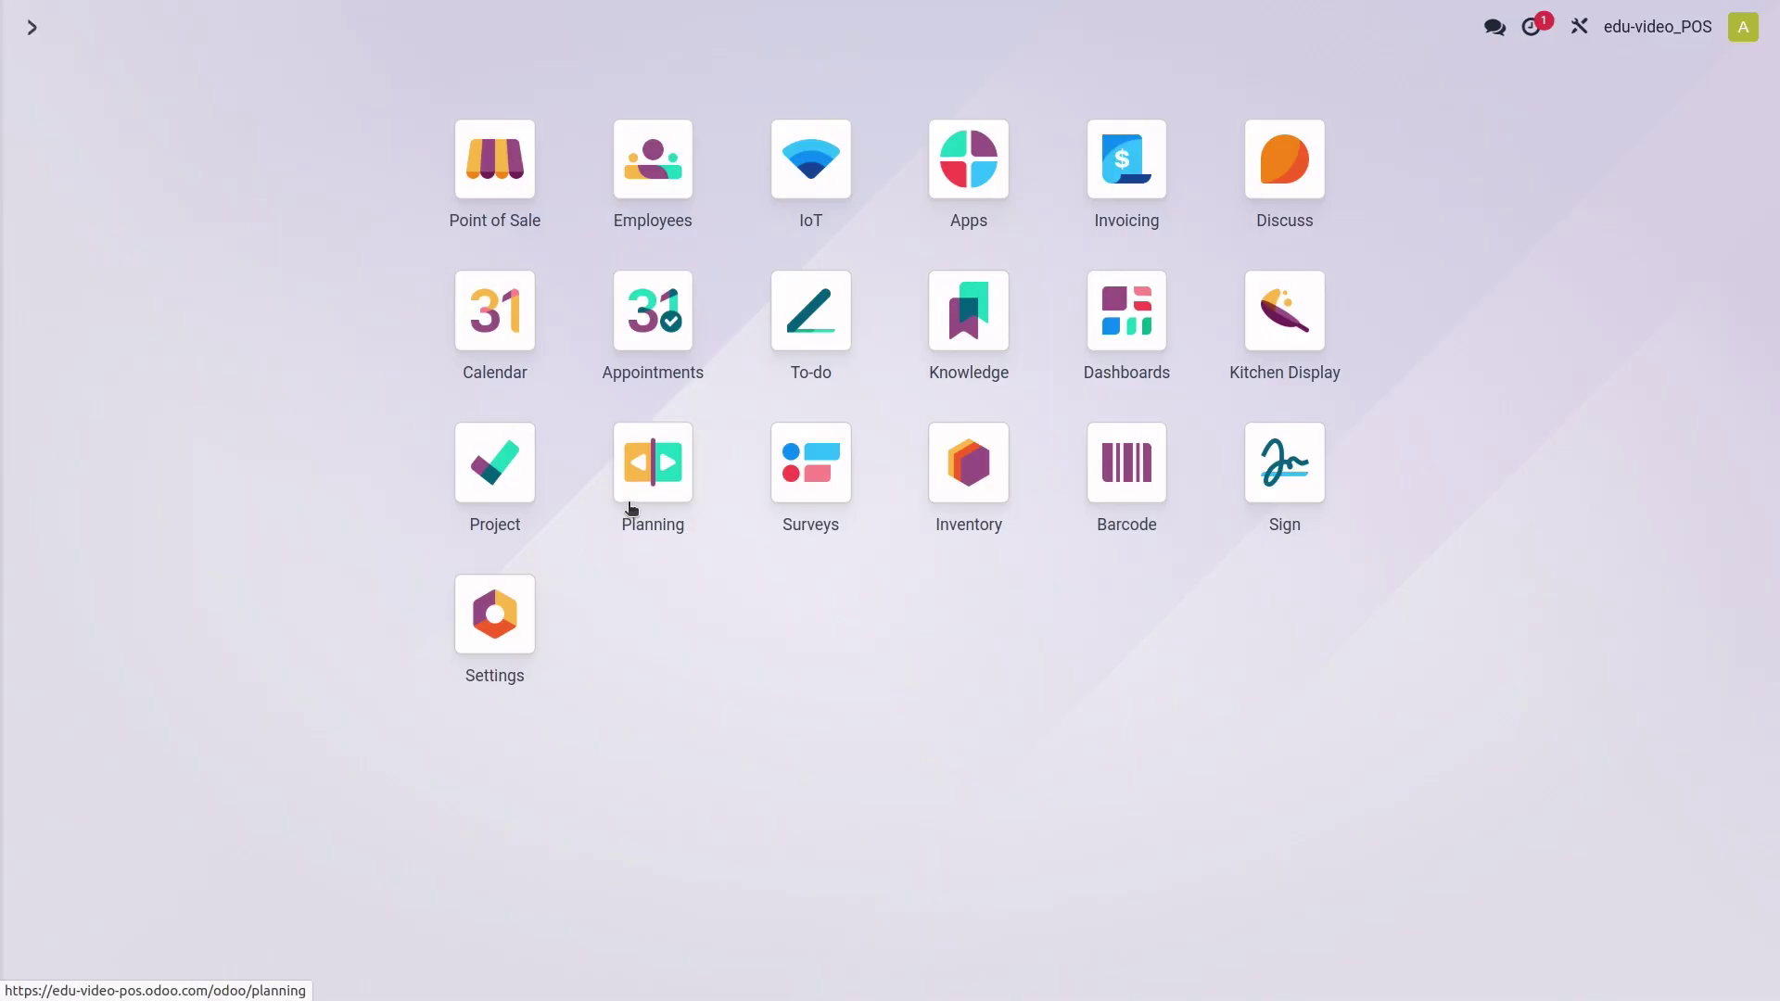
Switch to the Employees app and open the employee's Settings details to examine the INSZ or BIS number under Attendance/Point of Sale.
{"action": "left_click", "coordinate": [646, 150]}
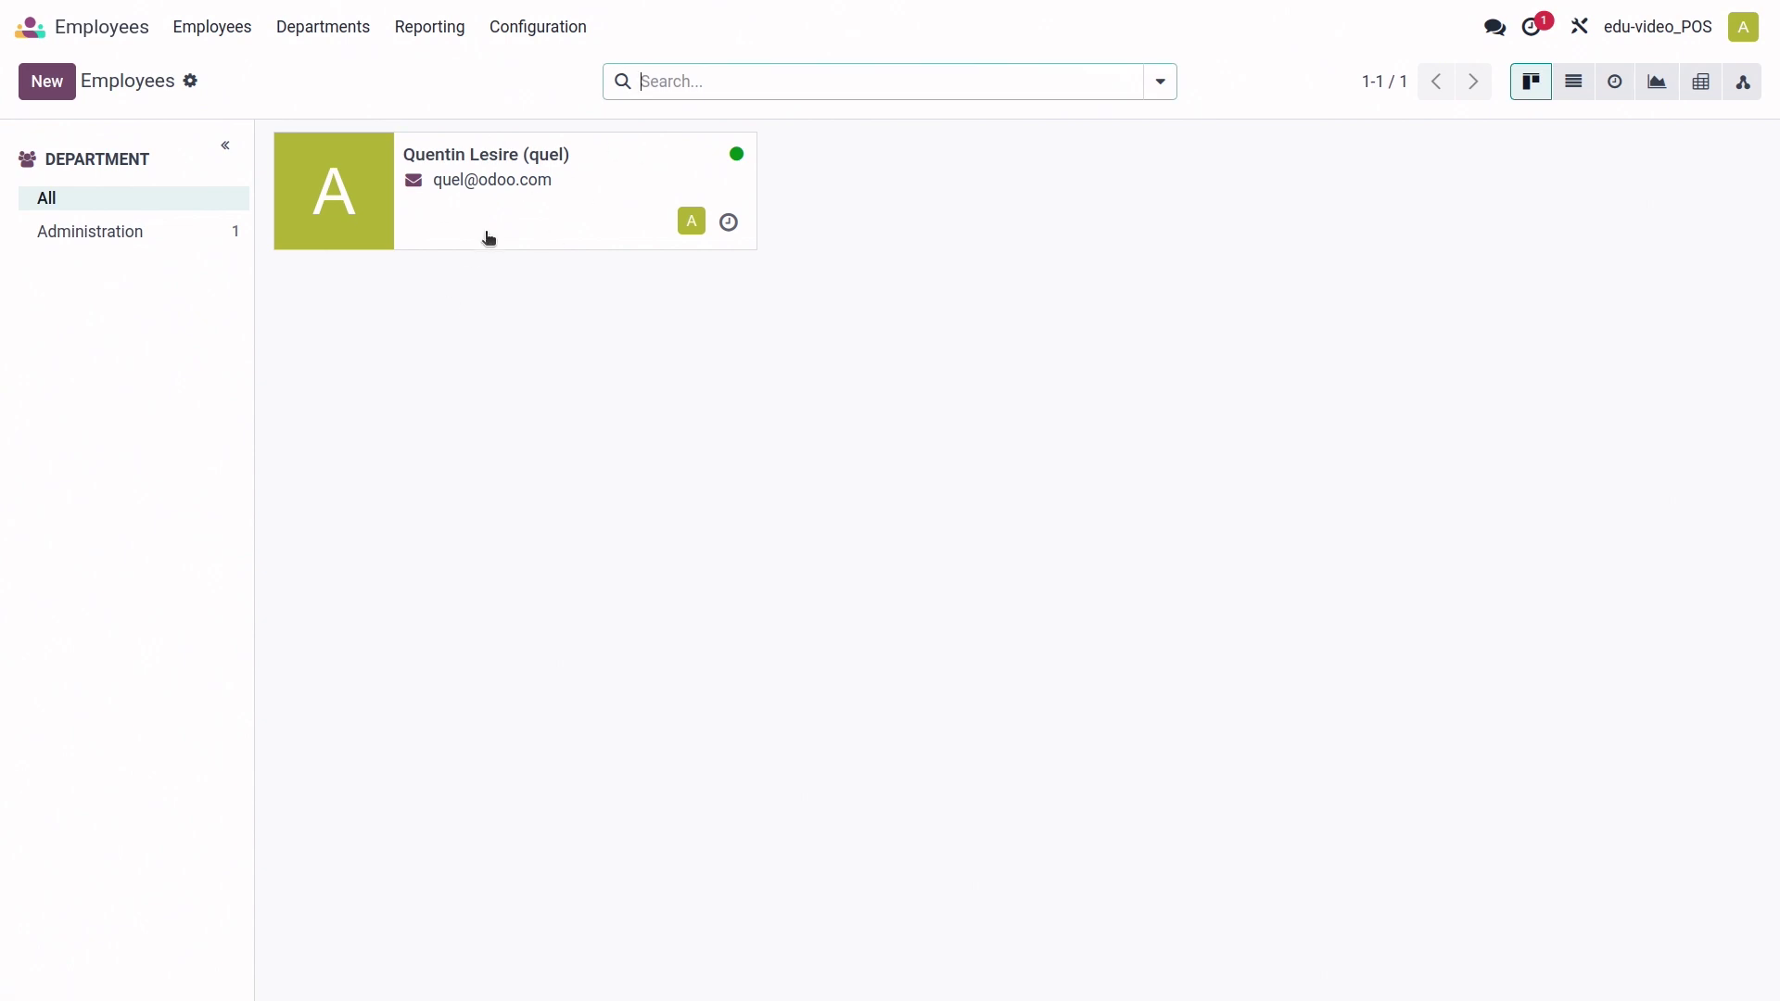
{"action": "left_click", "coordinate": [502, 180]}
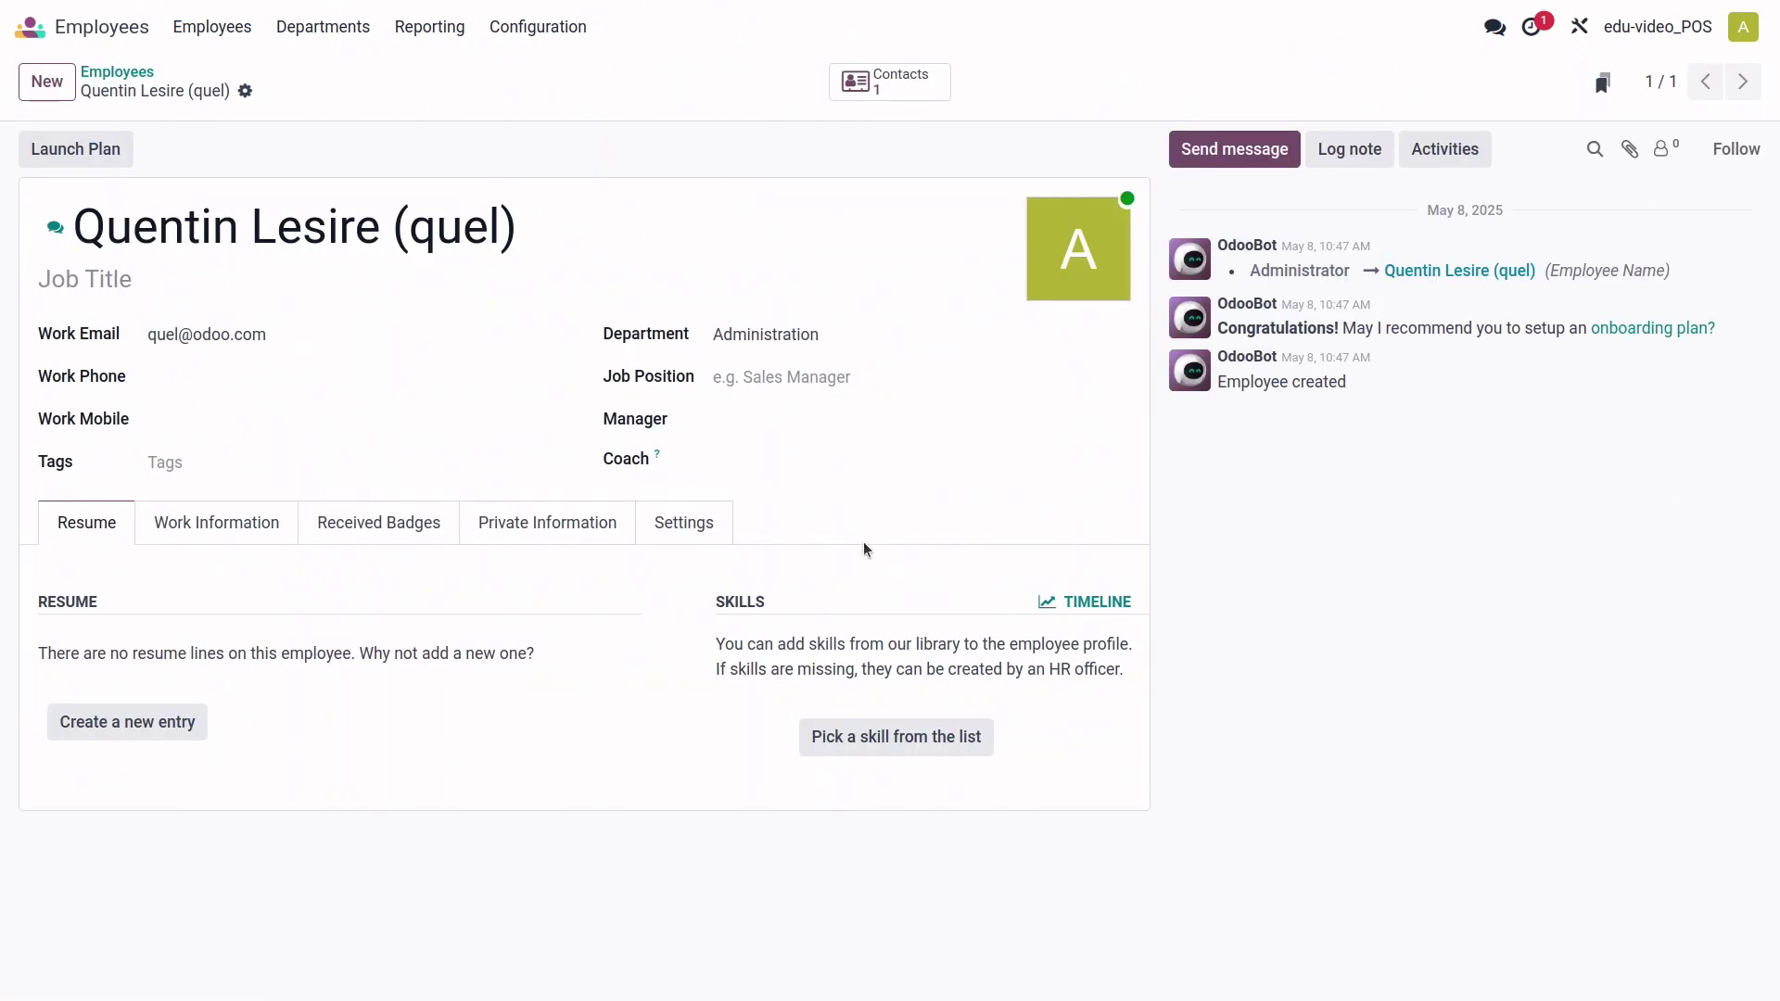
{"action": "left_click", "coordinate": [692, 527]}
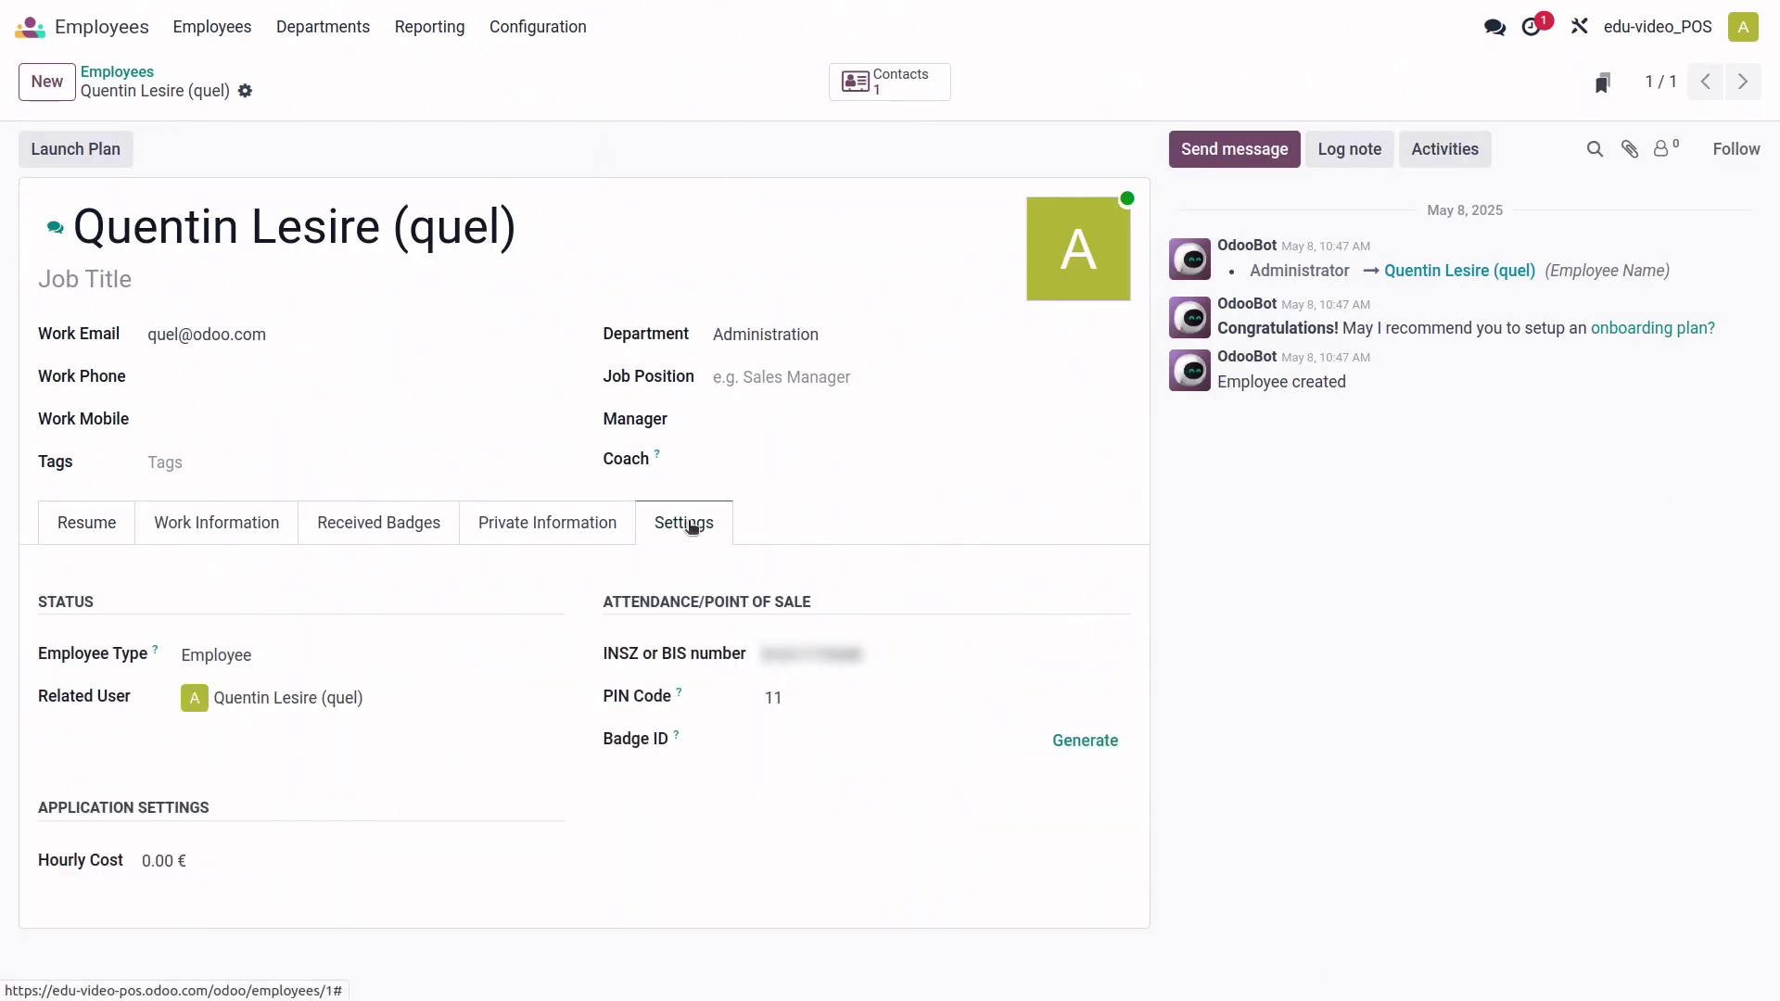